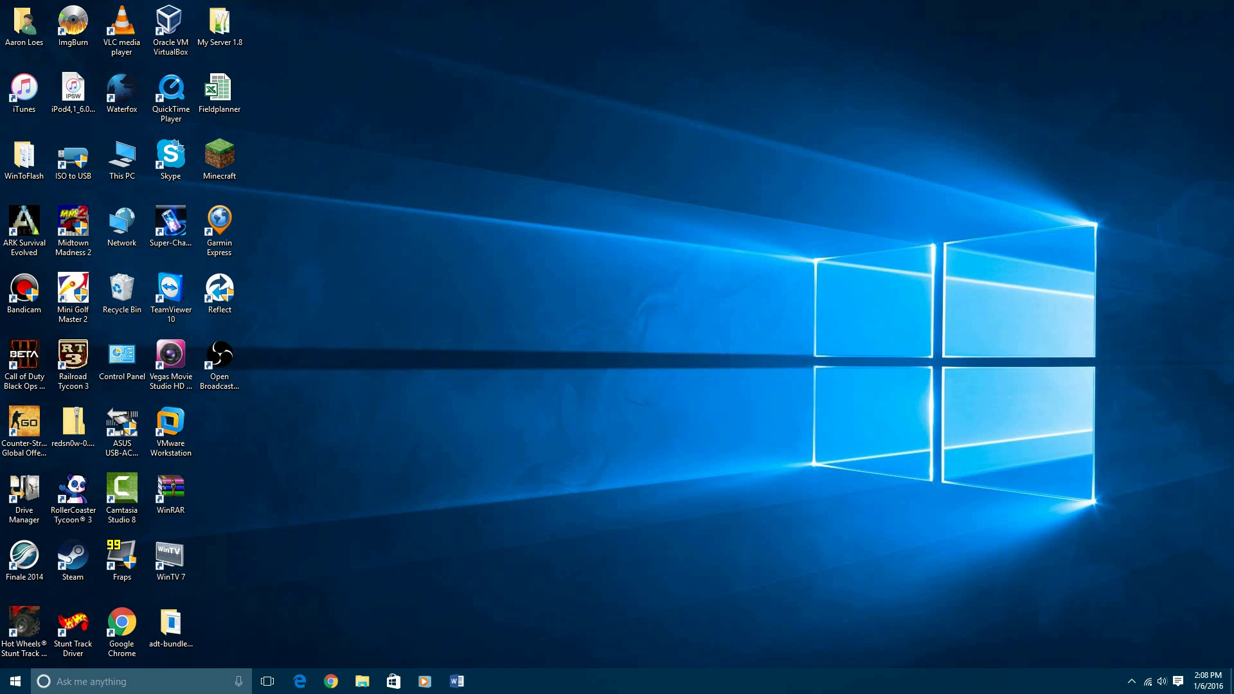
Launch VMware Workstation and start a new virtual machine installed from a disc image
double_click(171, 434)
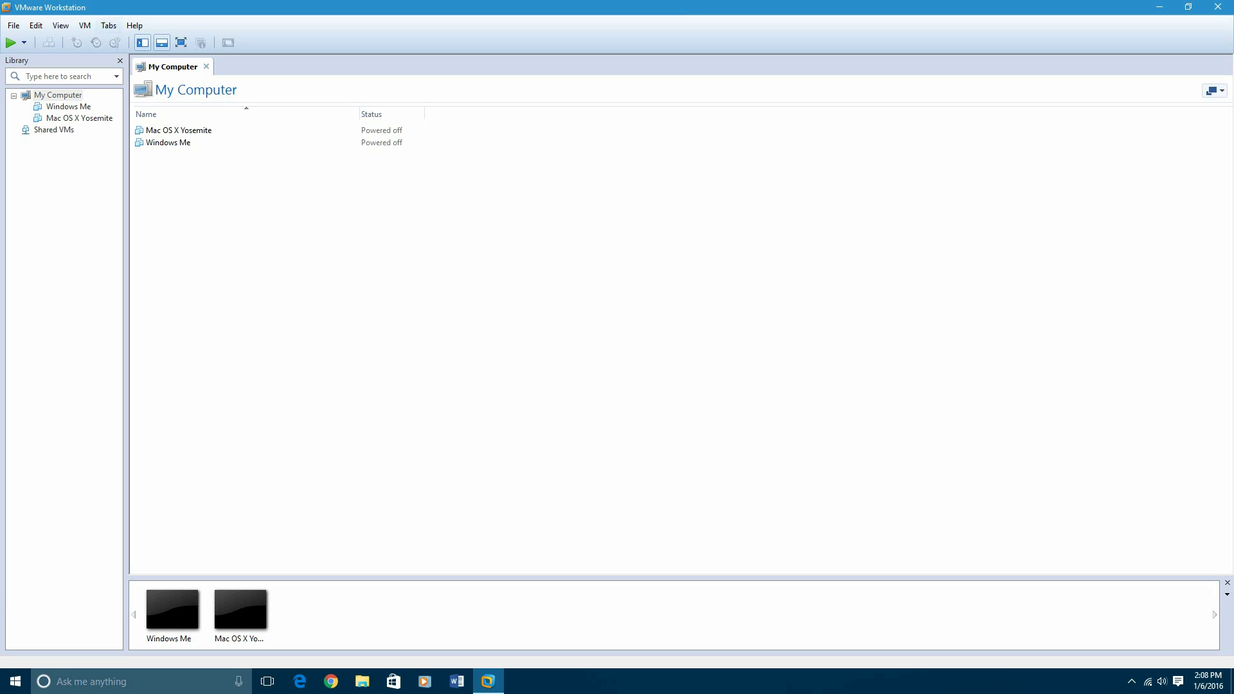
click(14, 25)
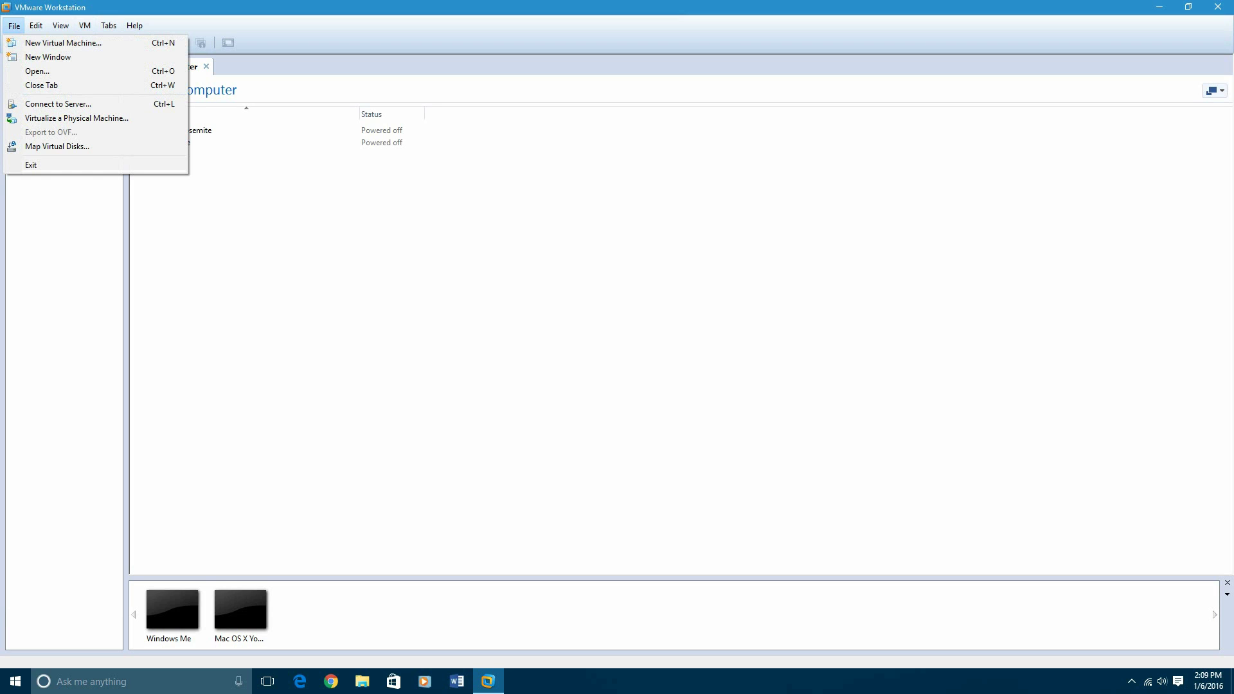
click(63, 43)
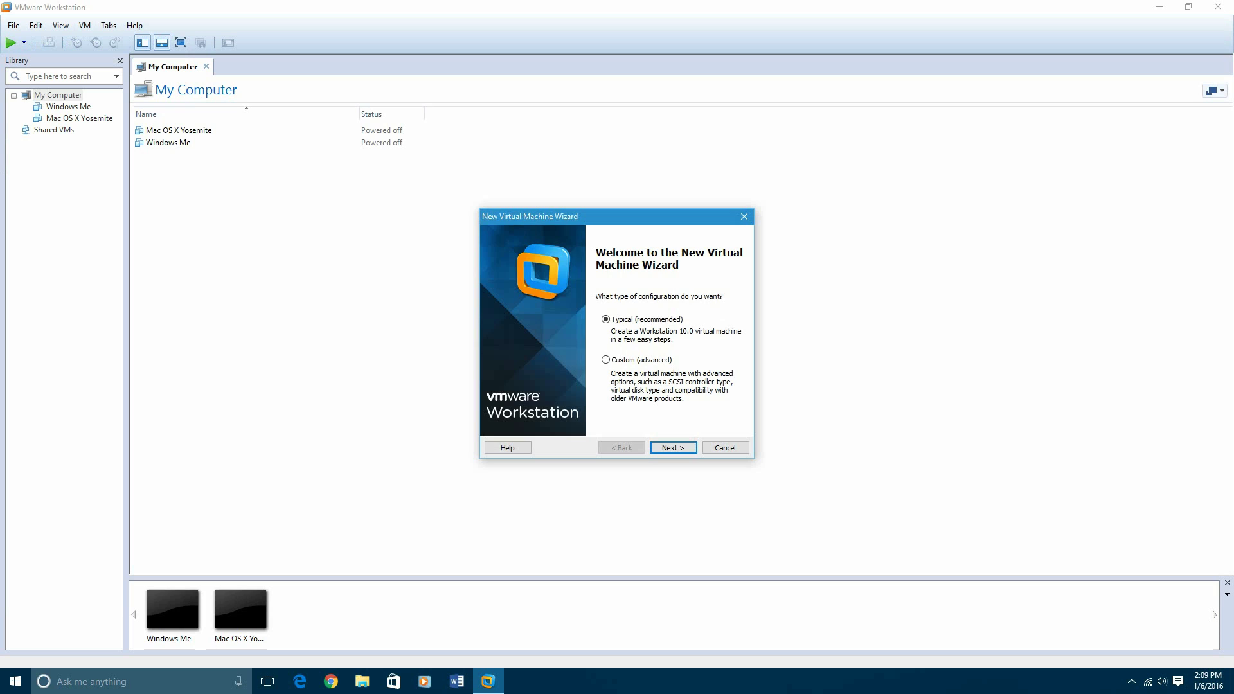
click(673, 448)
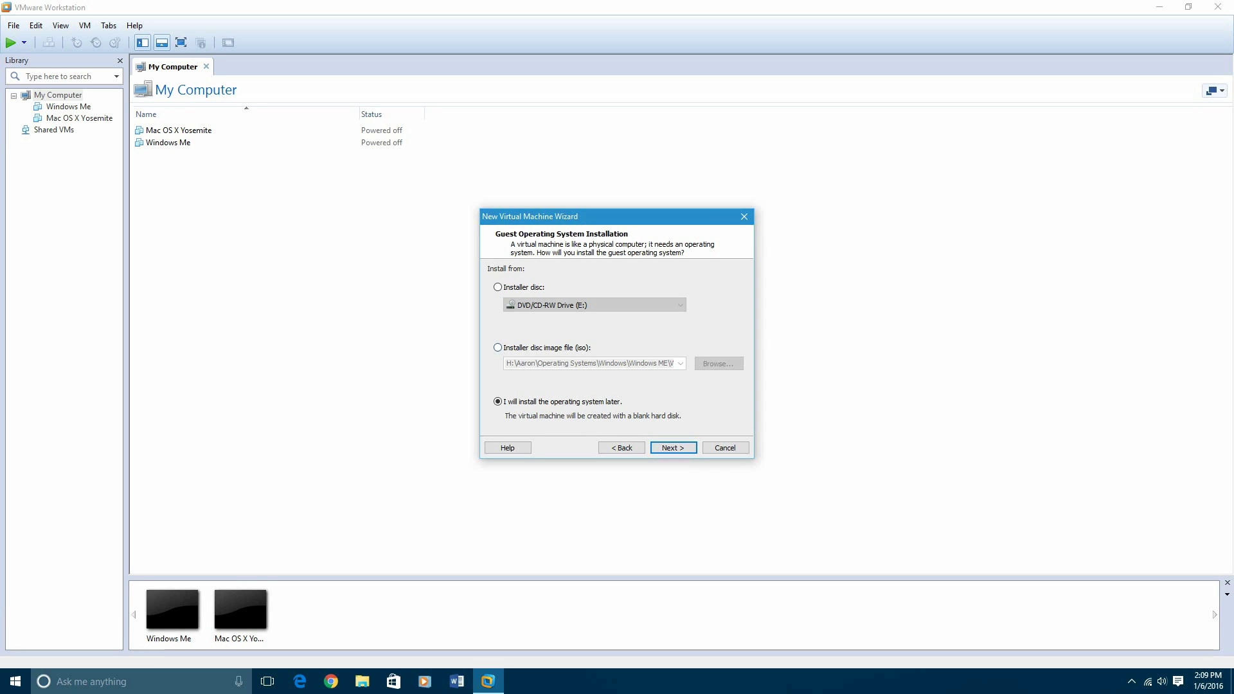
click(497, 347)
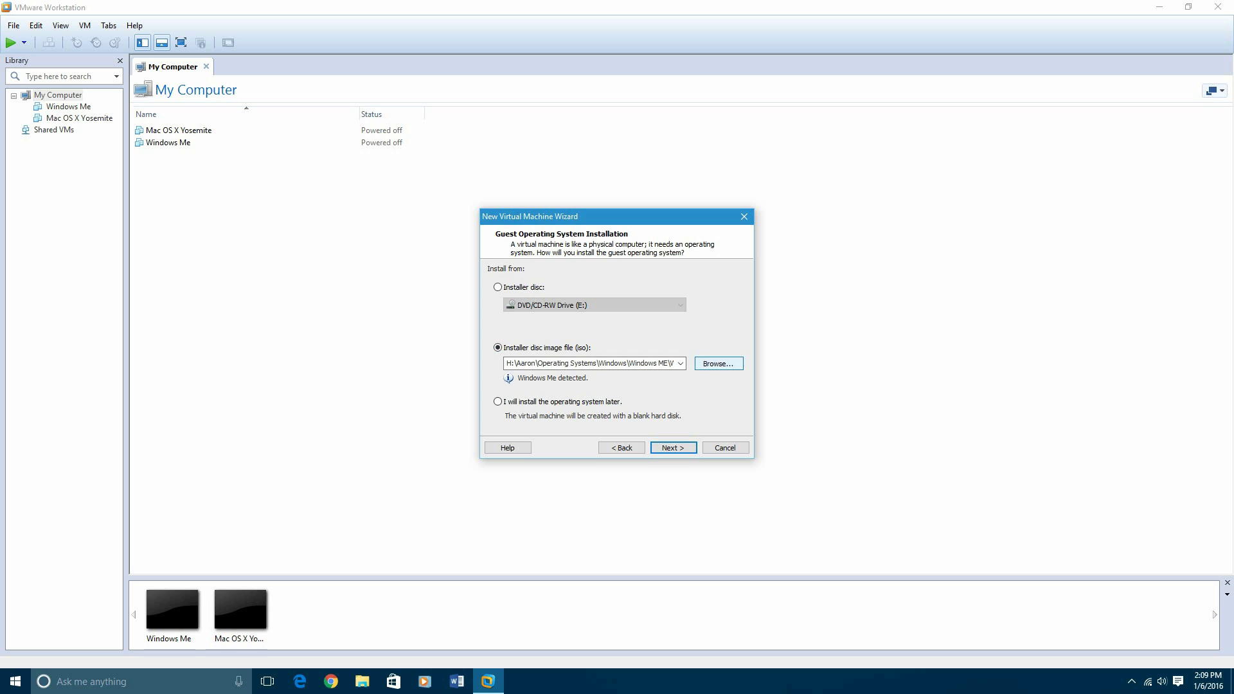
Select the Snow Leopard installer image from the Operating Systems > Mac OS X folder
click(718, 363)
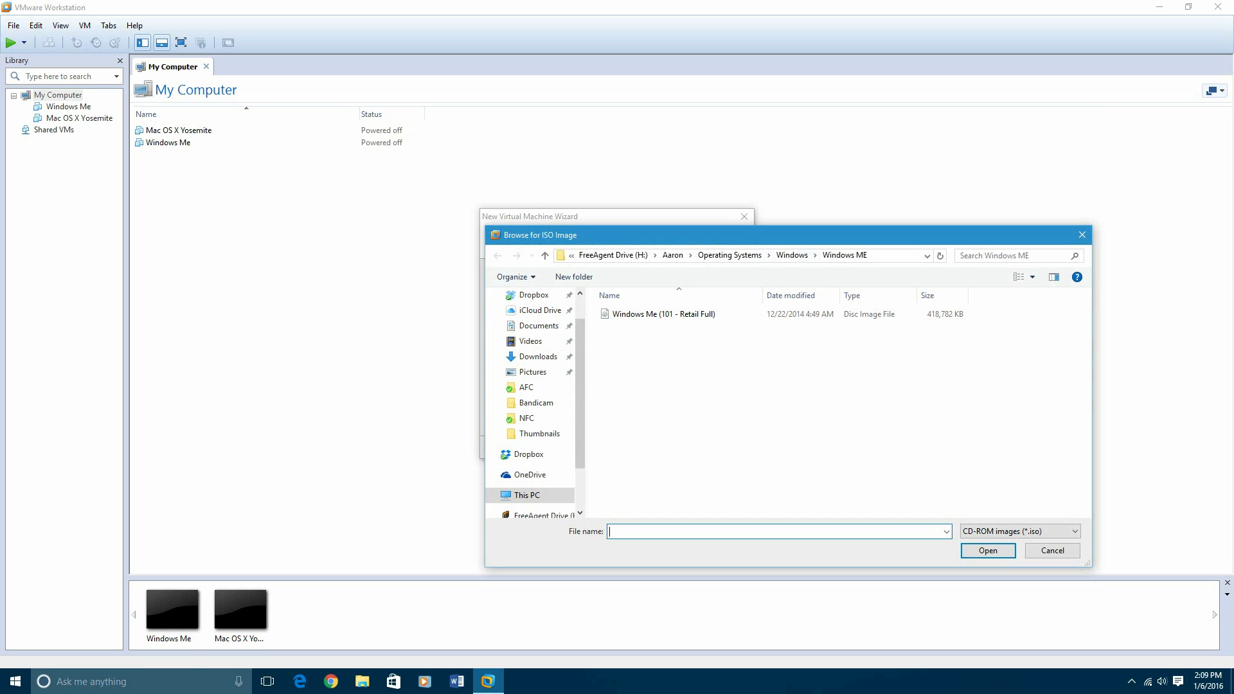
click(762, 255)
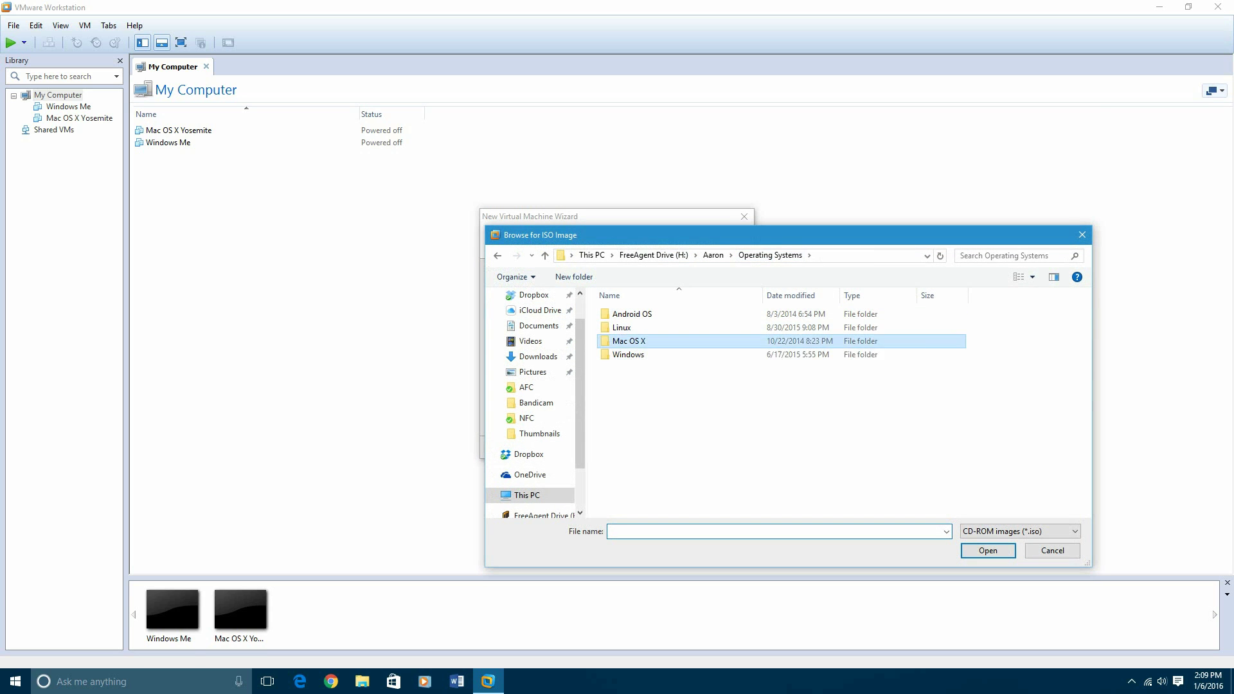
double_click(629, 340)
click(674, 354)
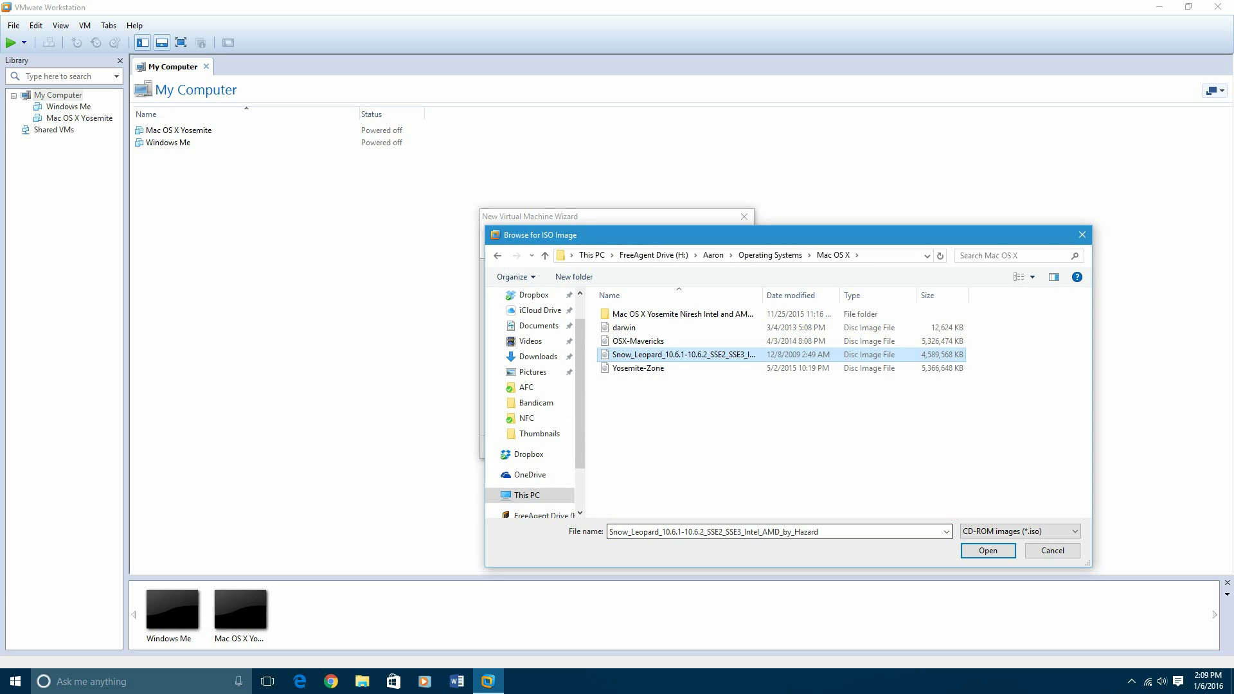
click(987, 550)
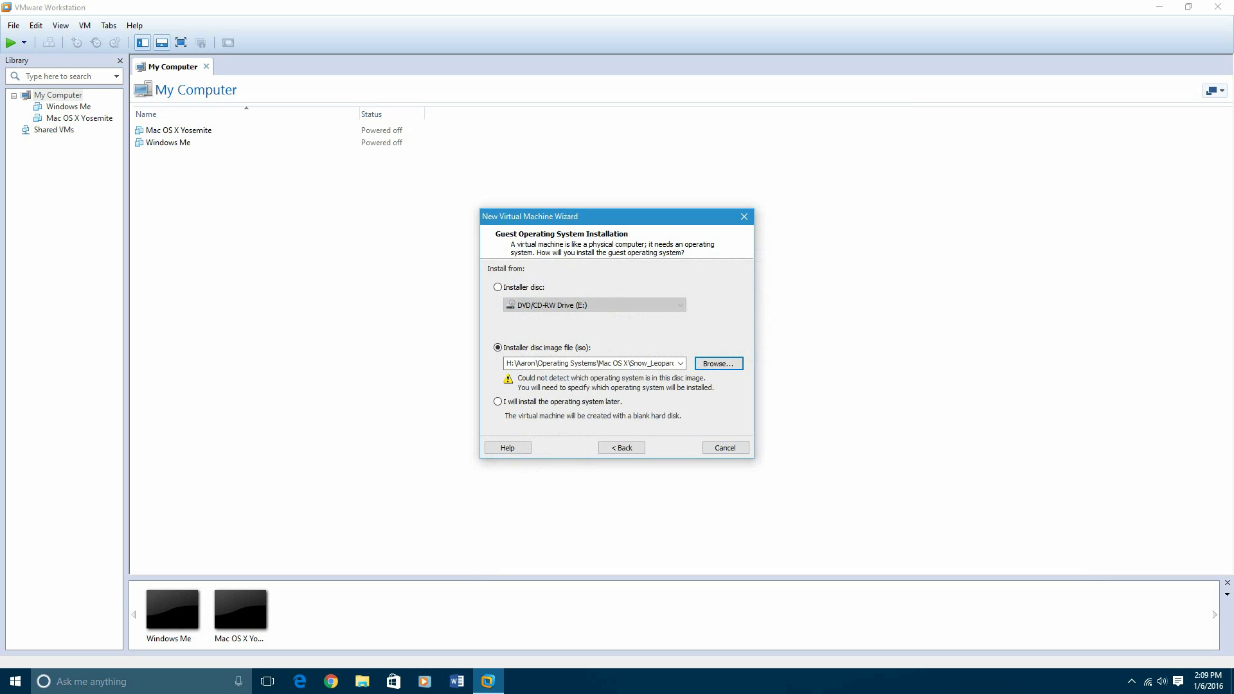
Set the guest OS to Other 64-bit and name the machine Mac OS X Snow Leopard
click(673, 447)
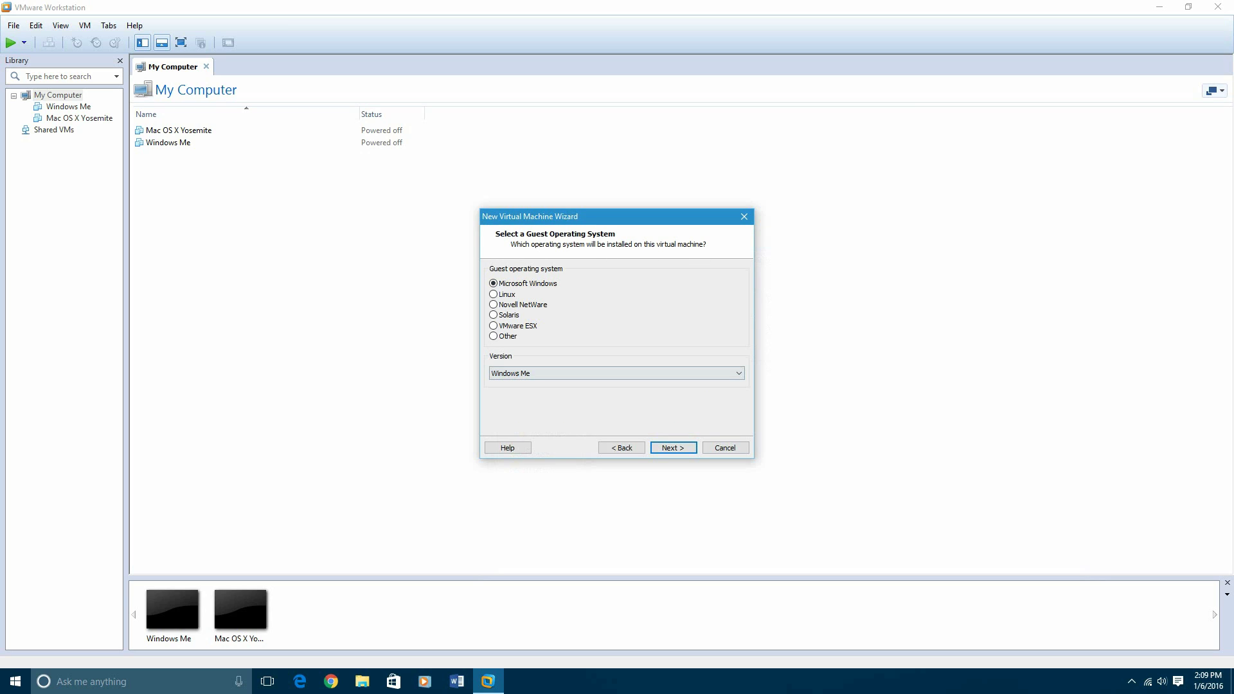
click(494, 336)
click(616, 373)
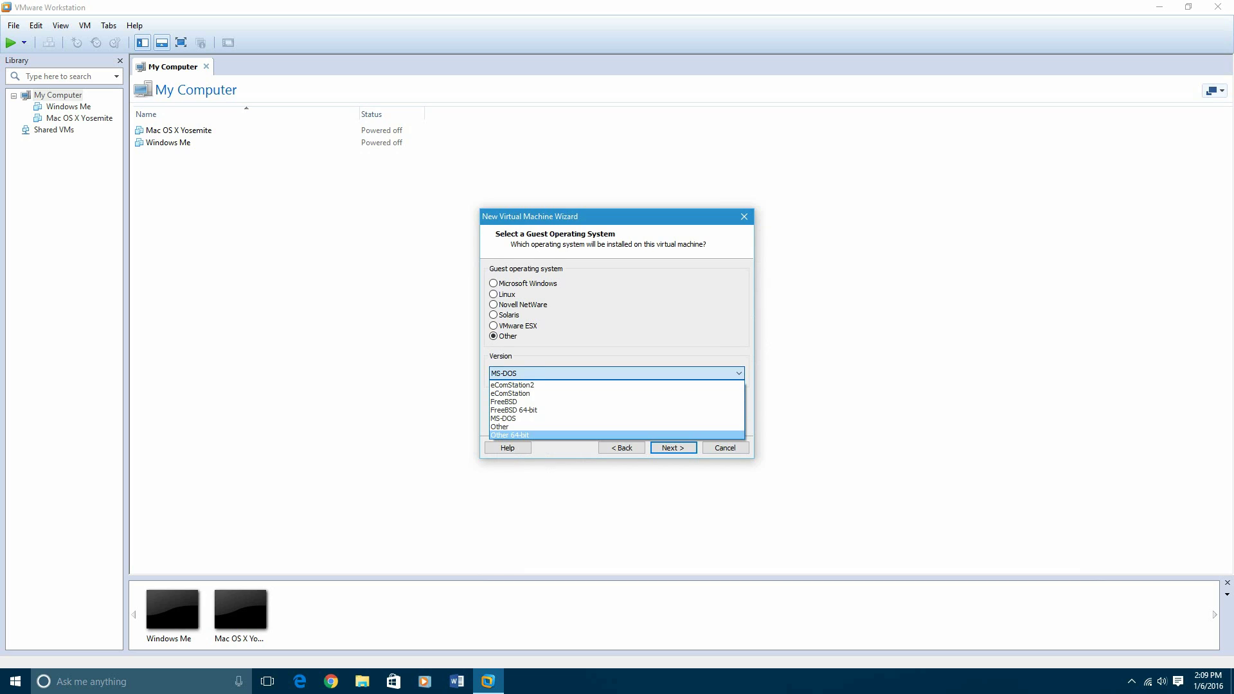
click(617, 435)
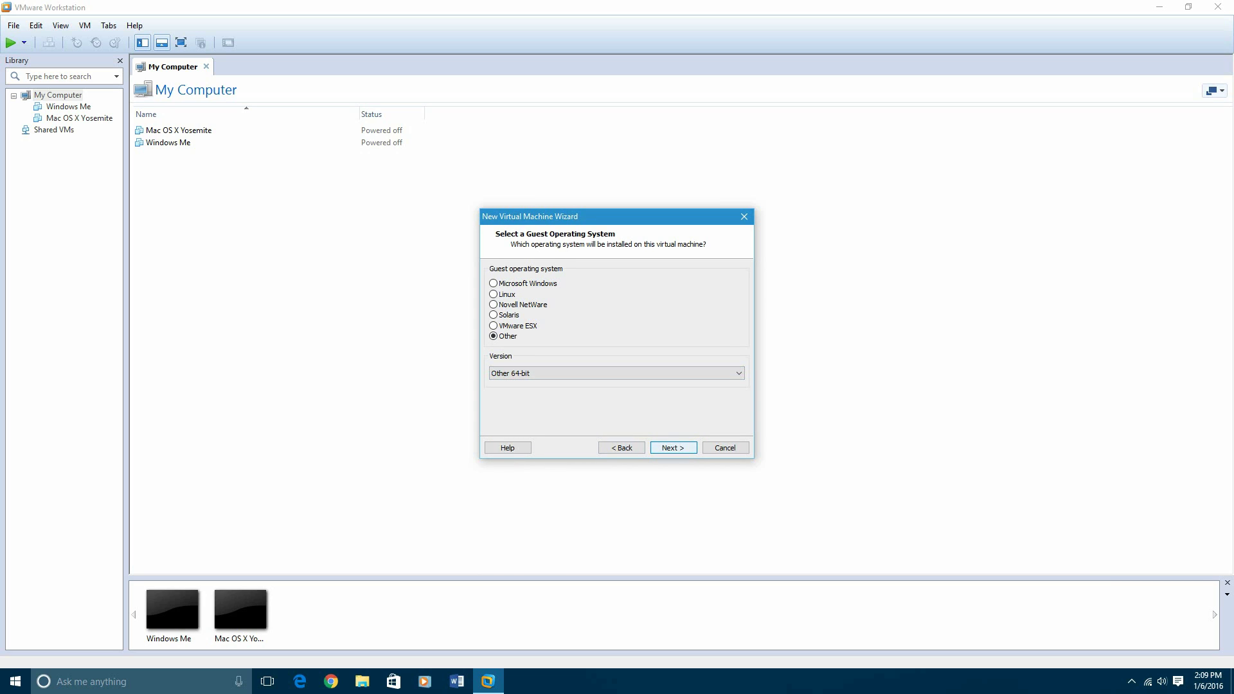
click(673, 447)
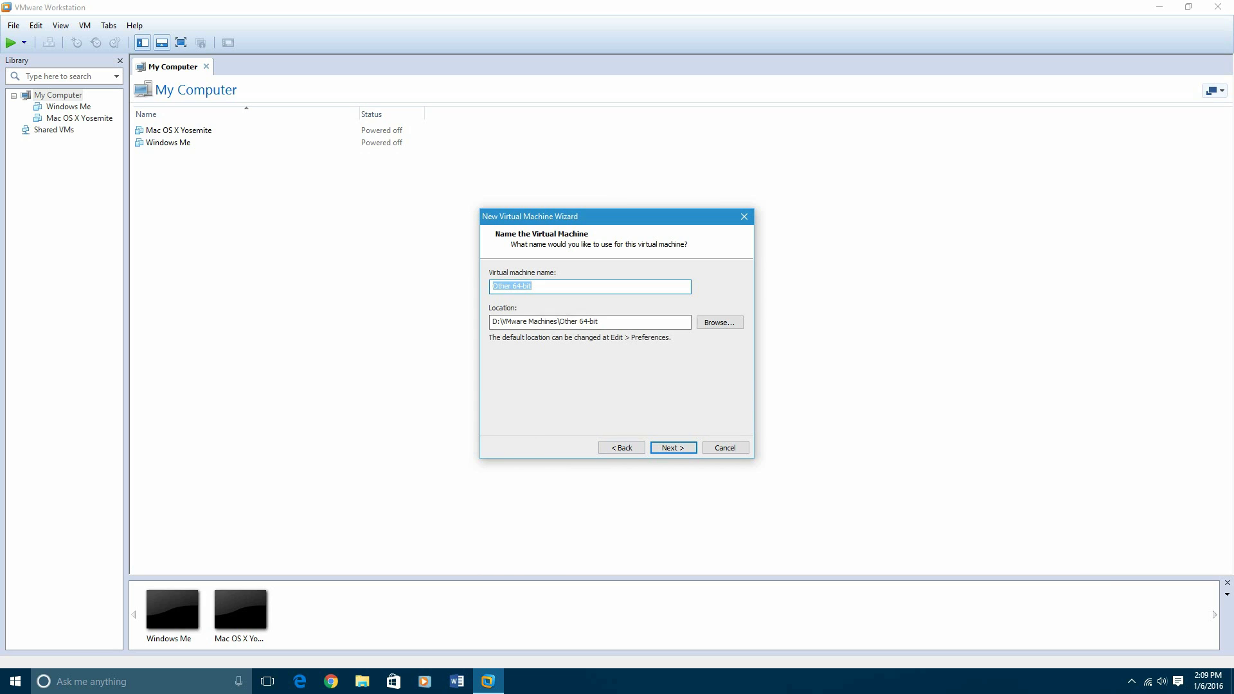
text(Mac OS)
text( X Snow Lea)
text(opard)
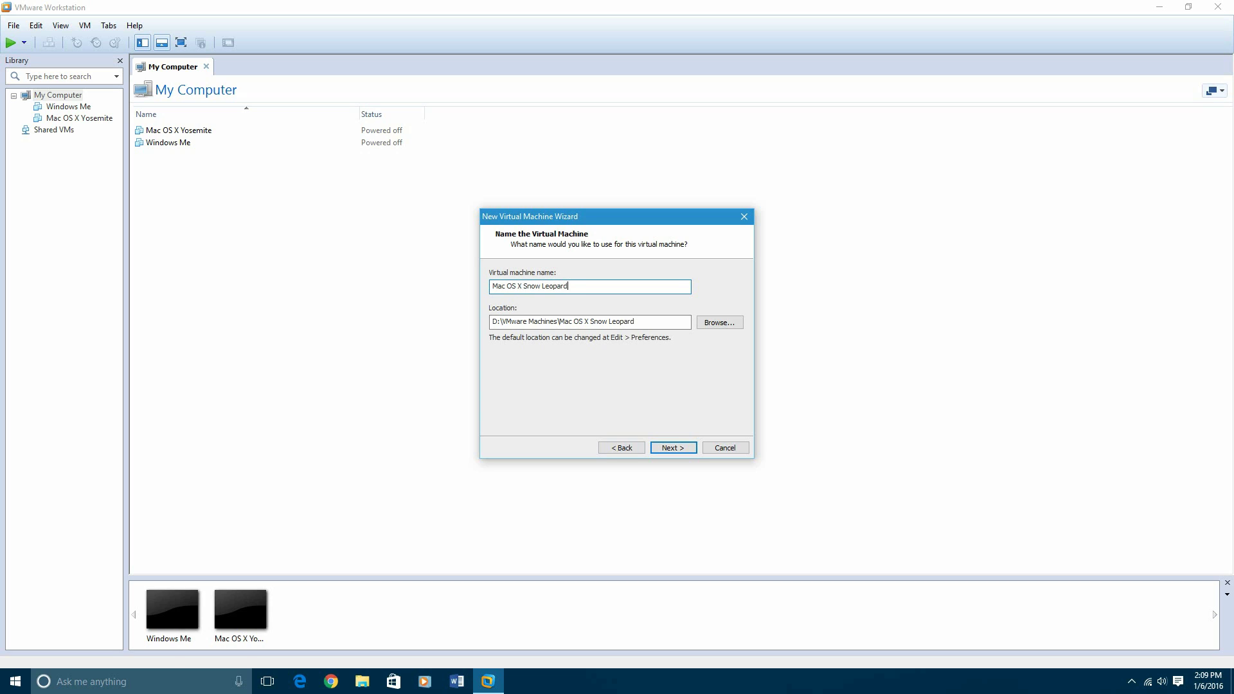
key(Return)
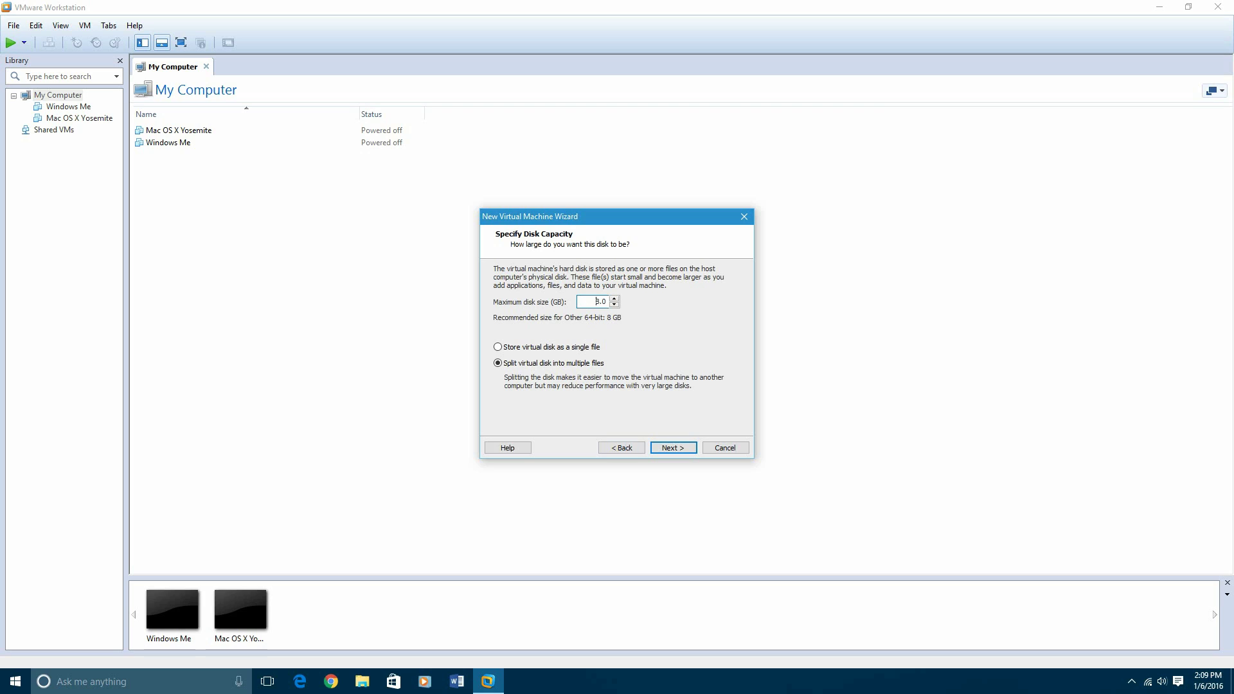
Accept the 20 GB disk and raise memory to 2048 MB in Customize Hardware
key(Delete)
key(Return)
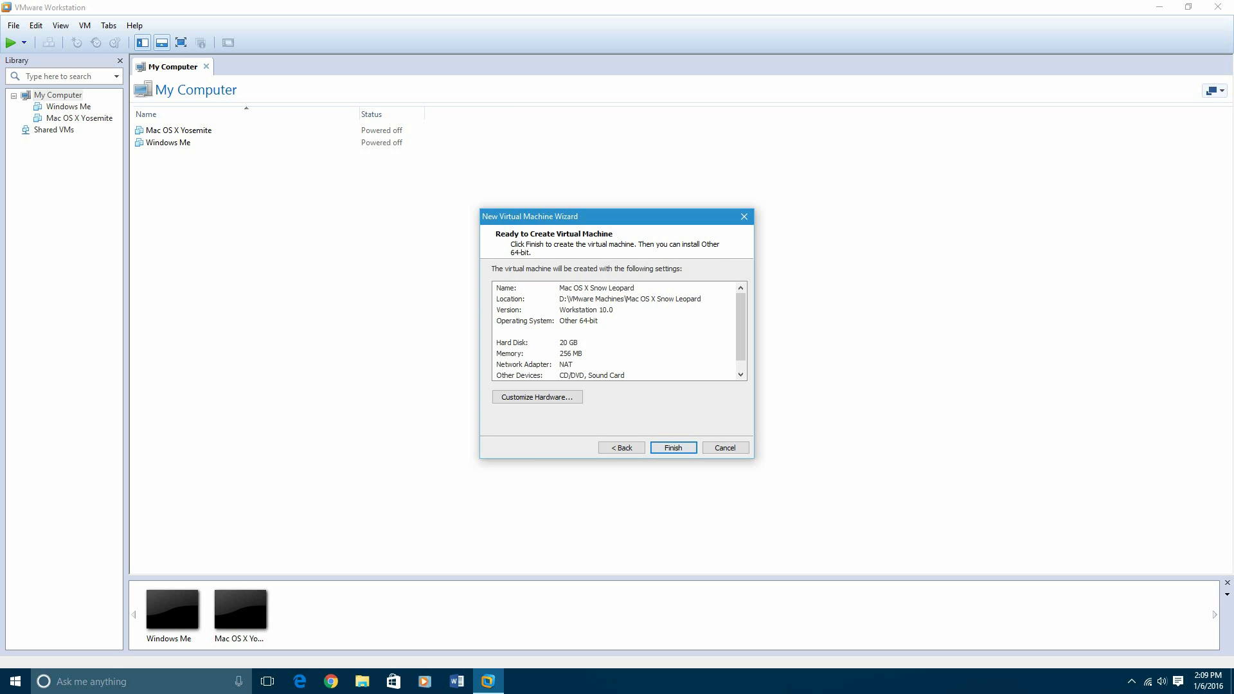
key(alt+c)
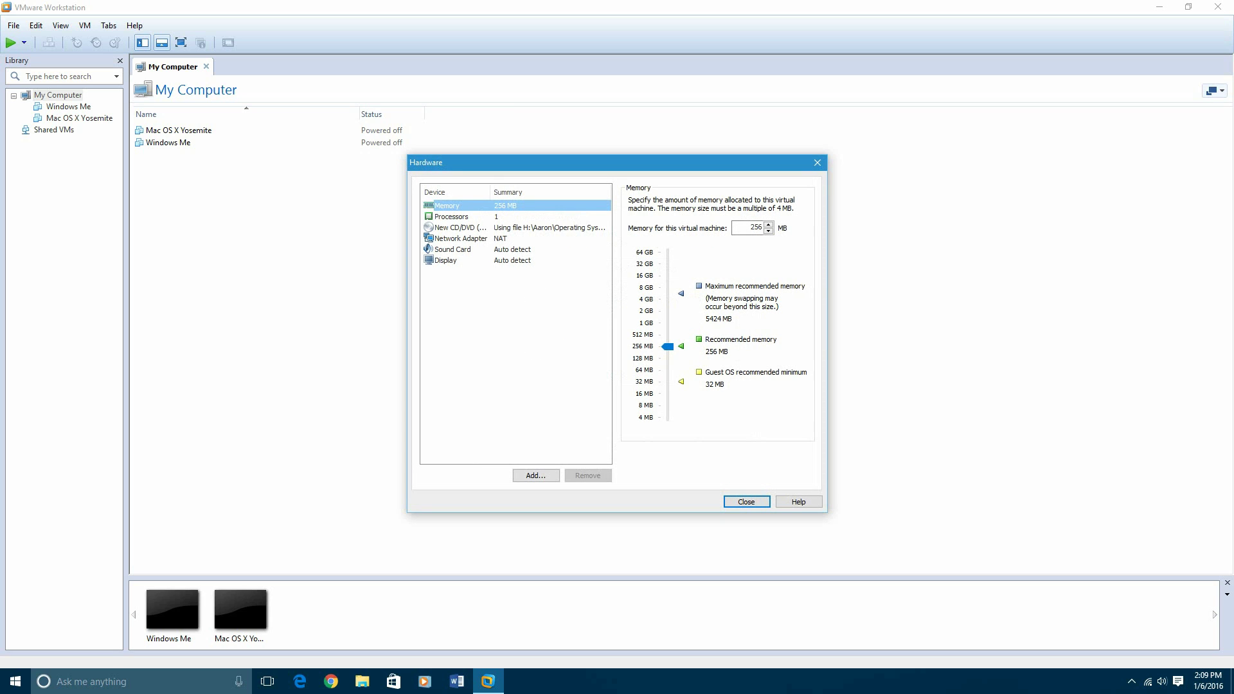
click(750, 227)
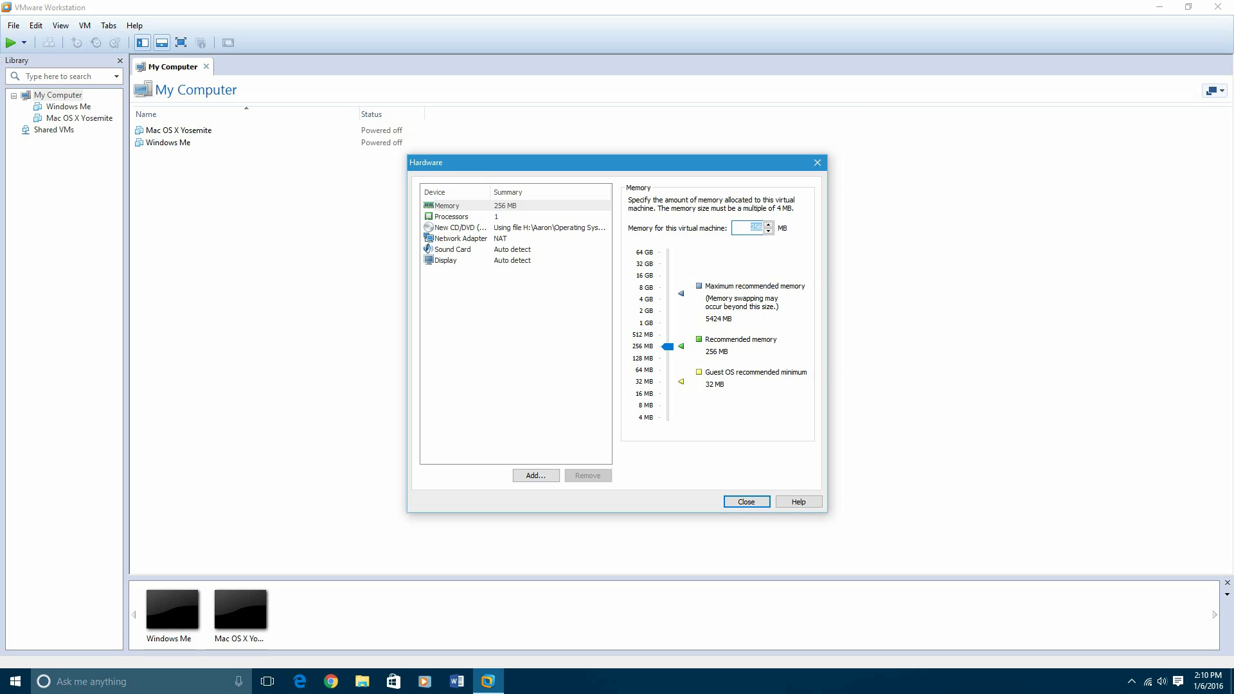
text(2048)
key(BackSpace)
key(BackSpace)
key(BackSpace)
text(512)
key(BackSpace)
key(BackSpace)
key(BackSpace)
text(2048)
click(444, 260)
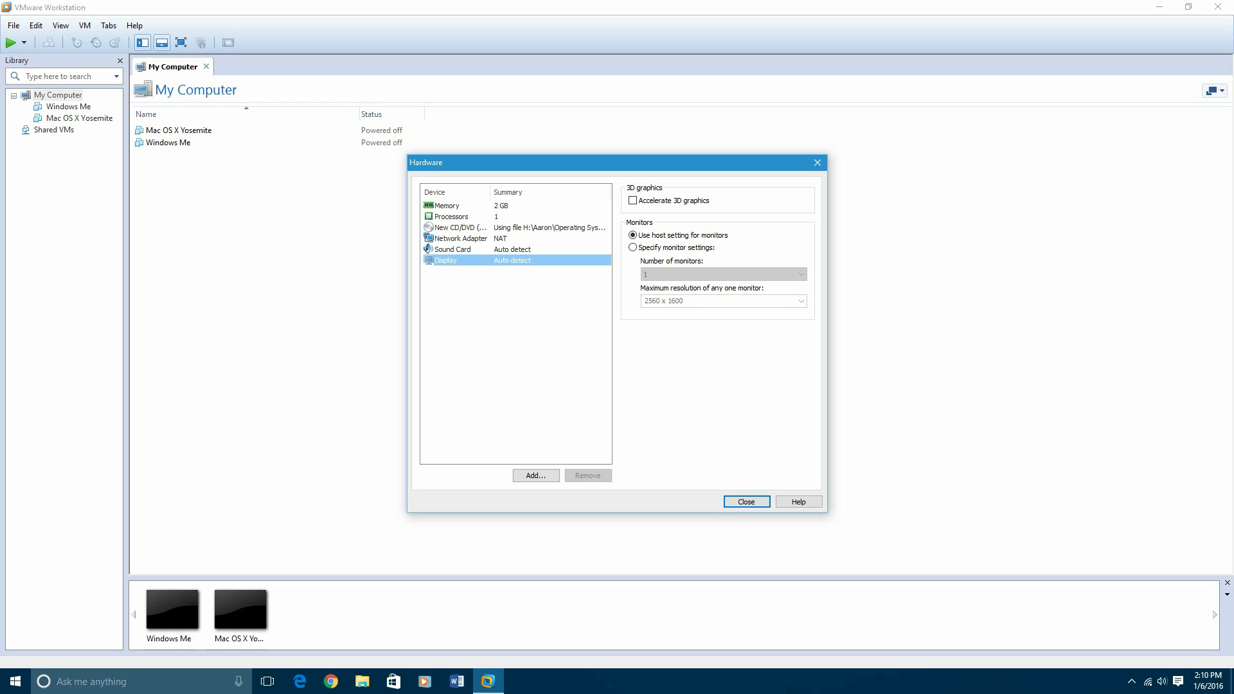
key(Home)
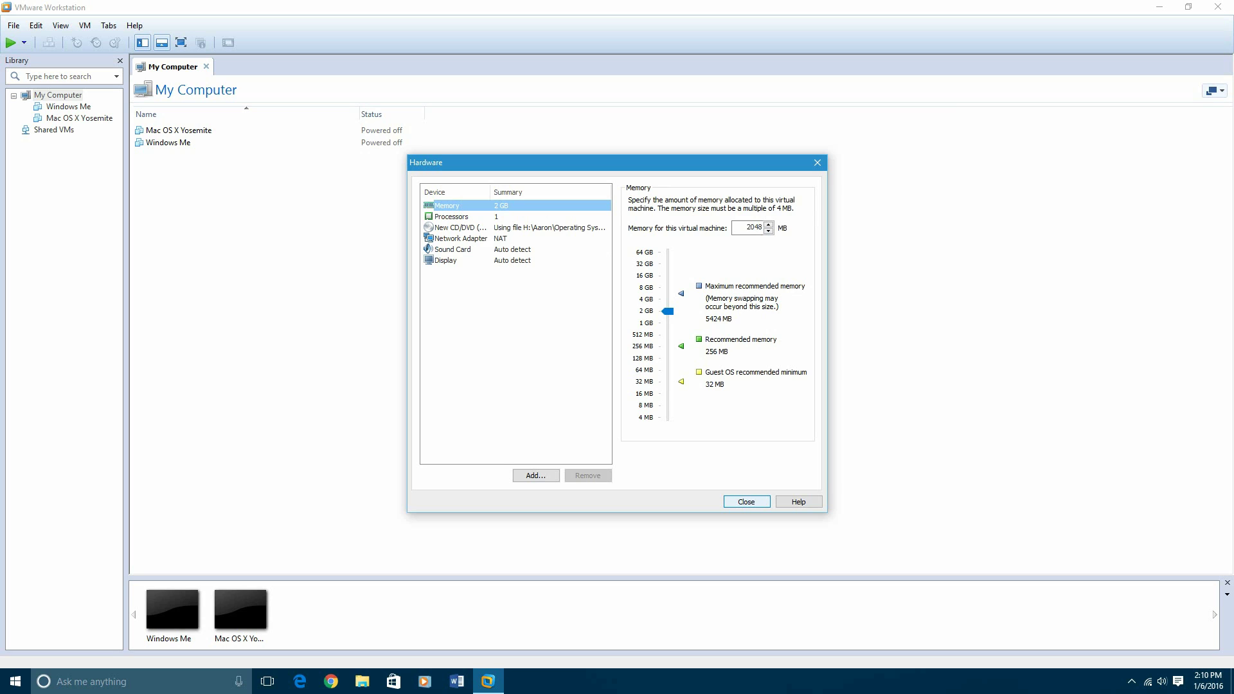
key(Escape)
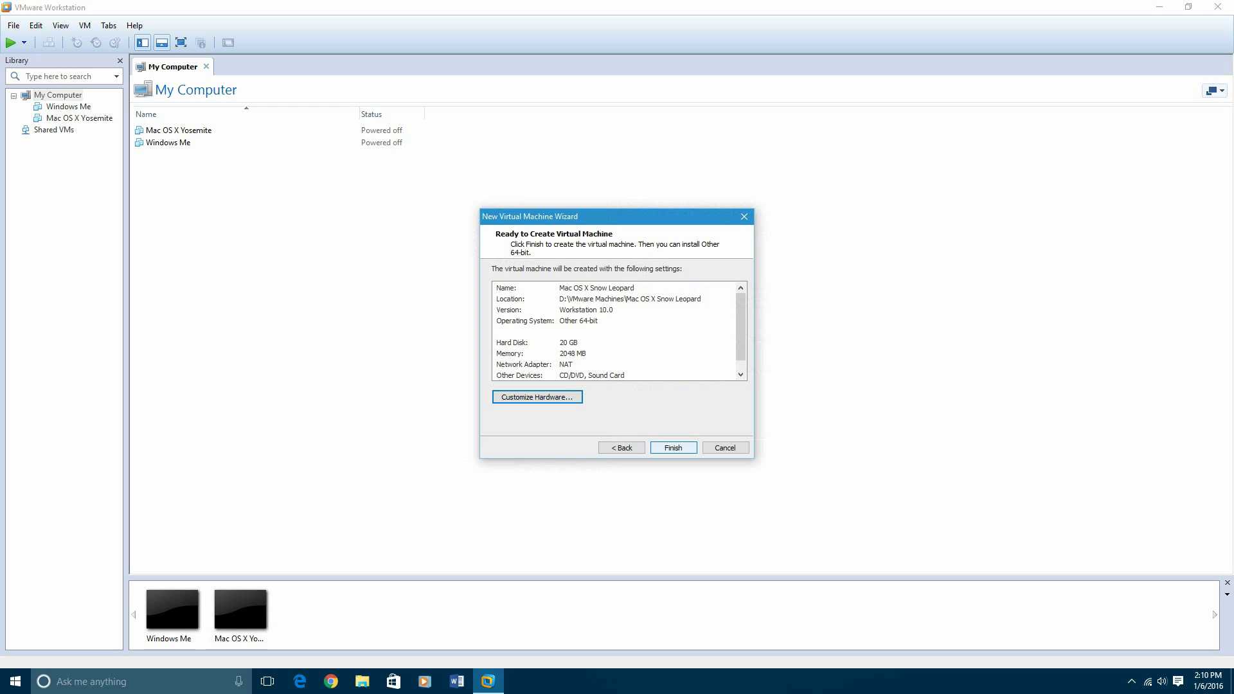
Finish the wizard, power on the Snow Leopard VM, and boot from the installation disc
click(673, 448)
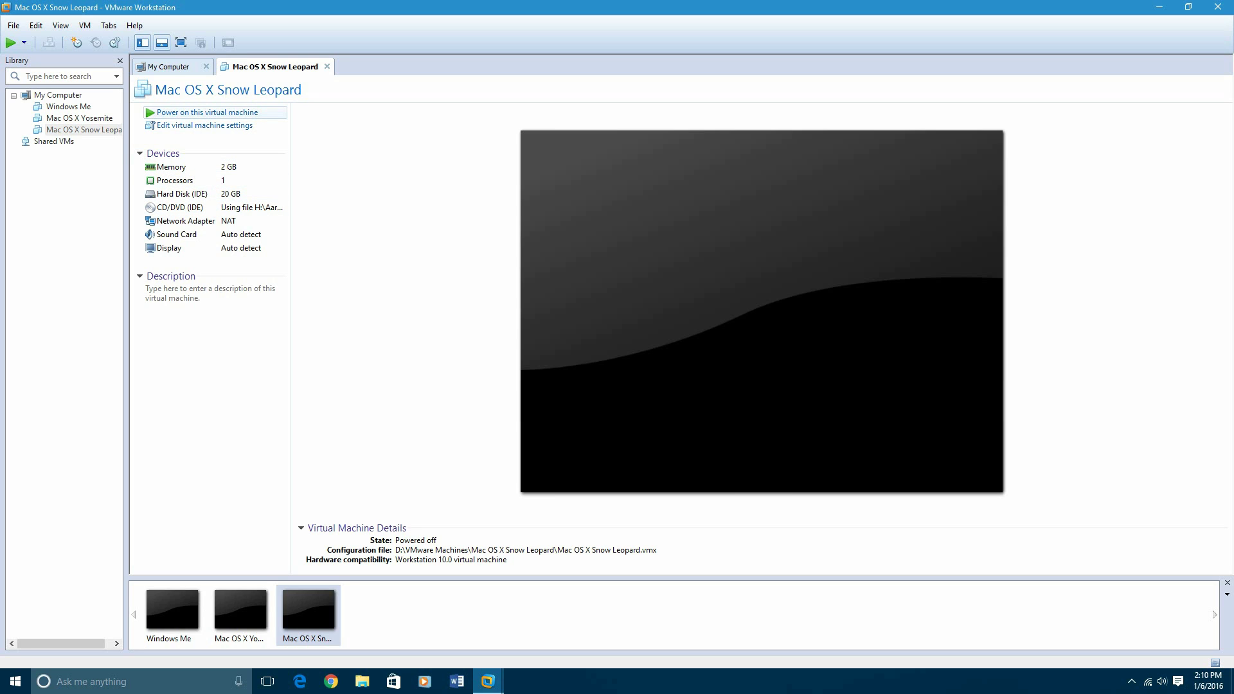
click(206, 112)
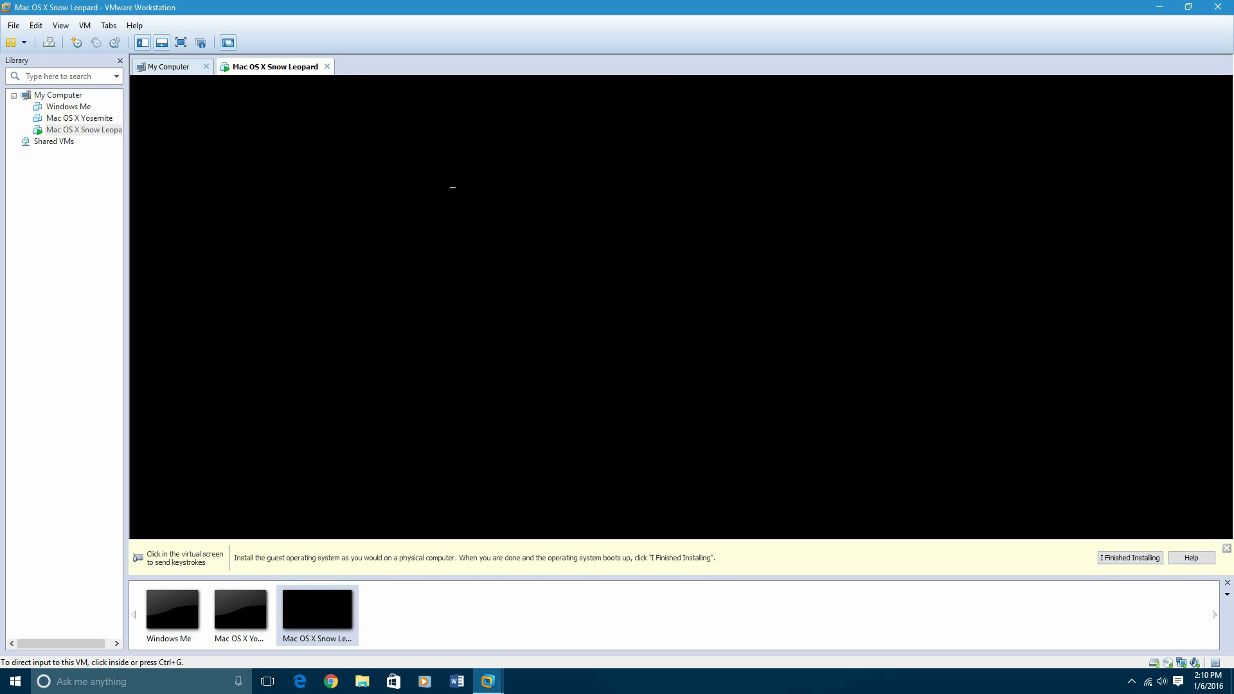
click(180, 43)
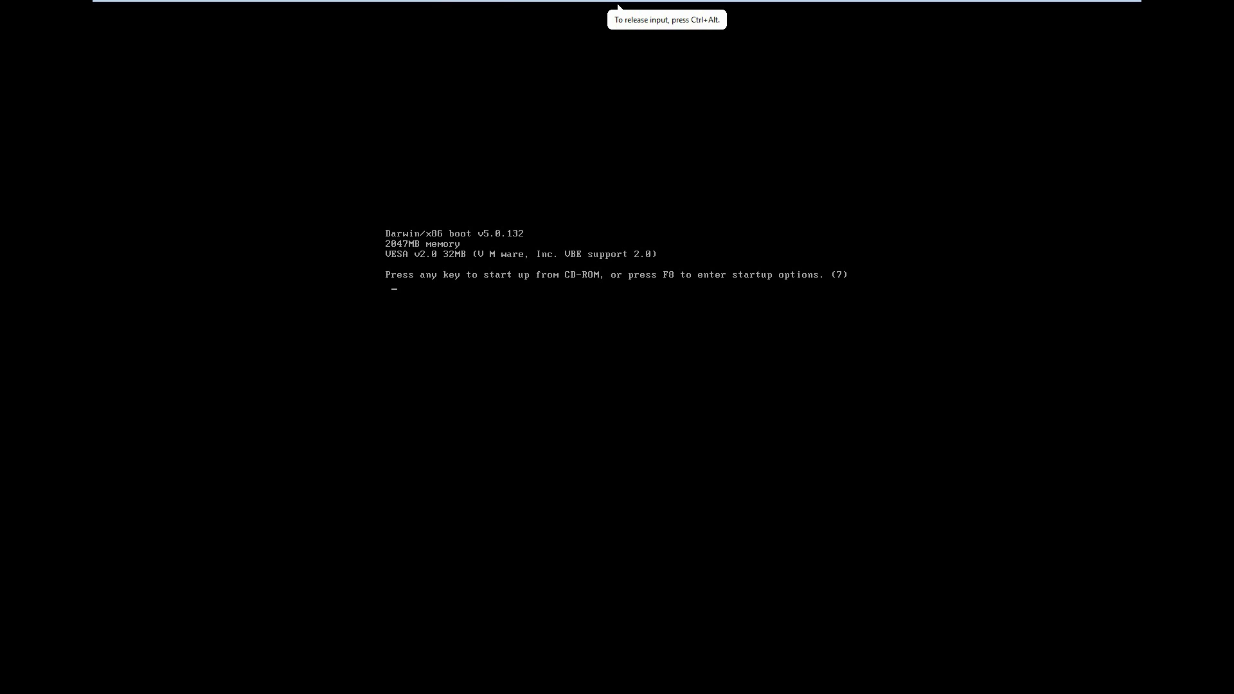
key(Return)
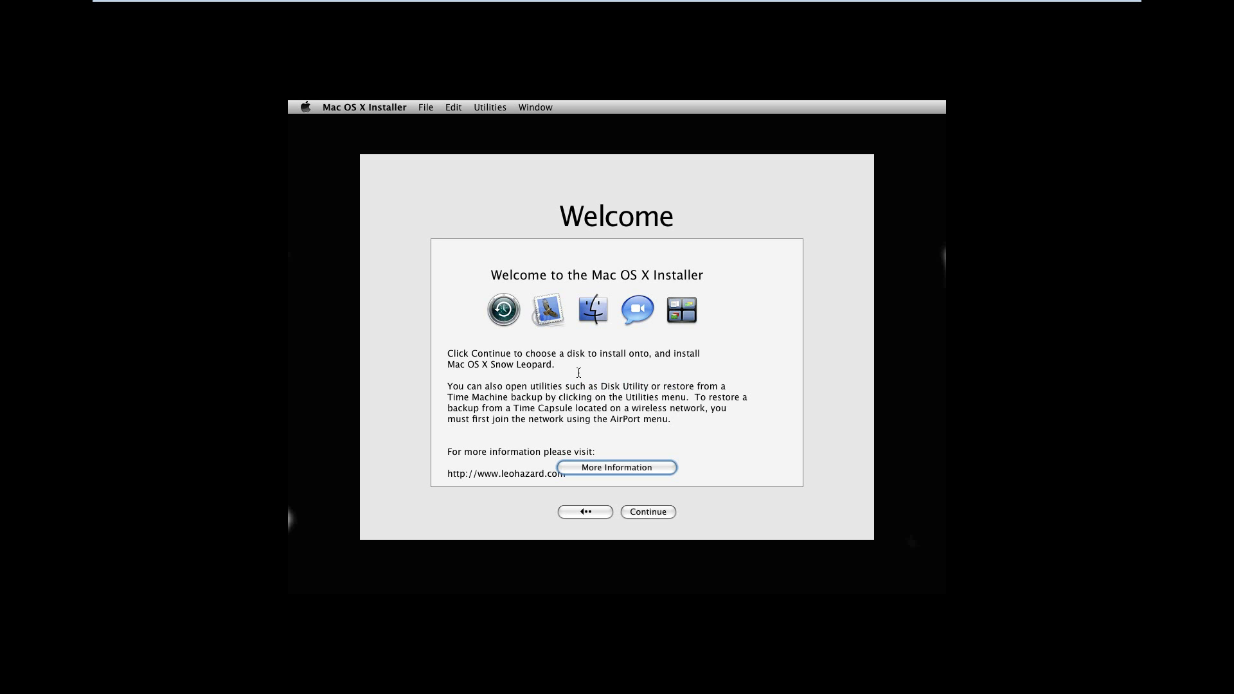
In Disk Utility, erase the 20 GB virtual drive as Macintosh HD (Mac OS Extended, Journaled)
click(482, 106)
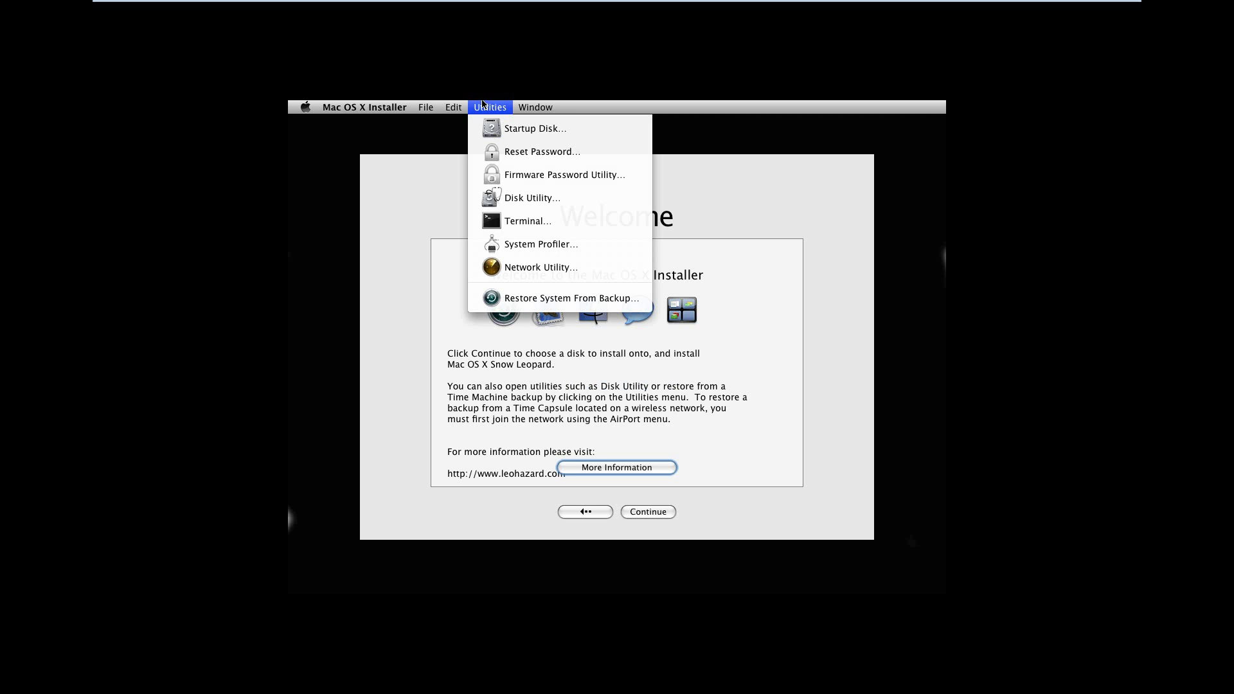
click(514, 203)
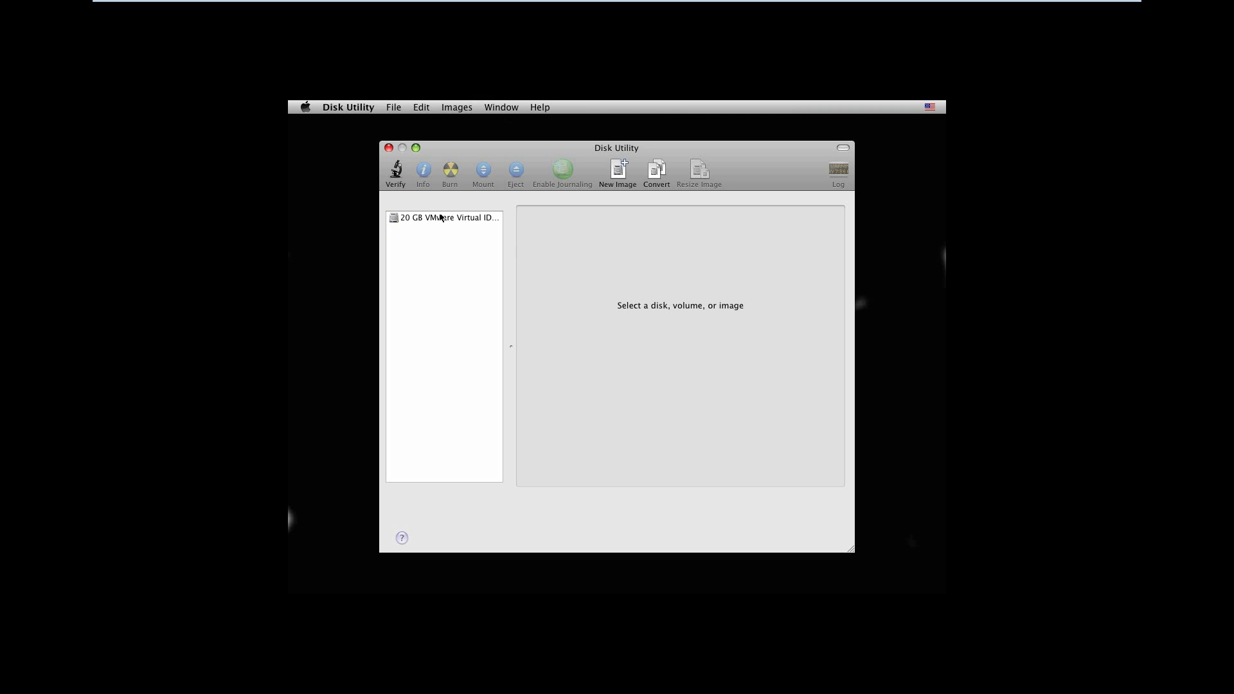
click(432, 219)
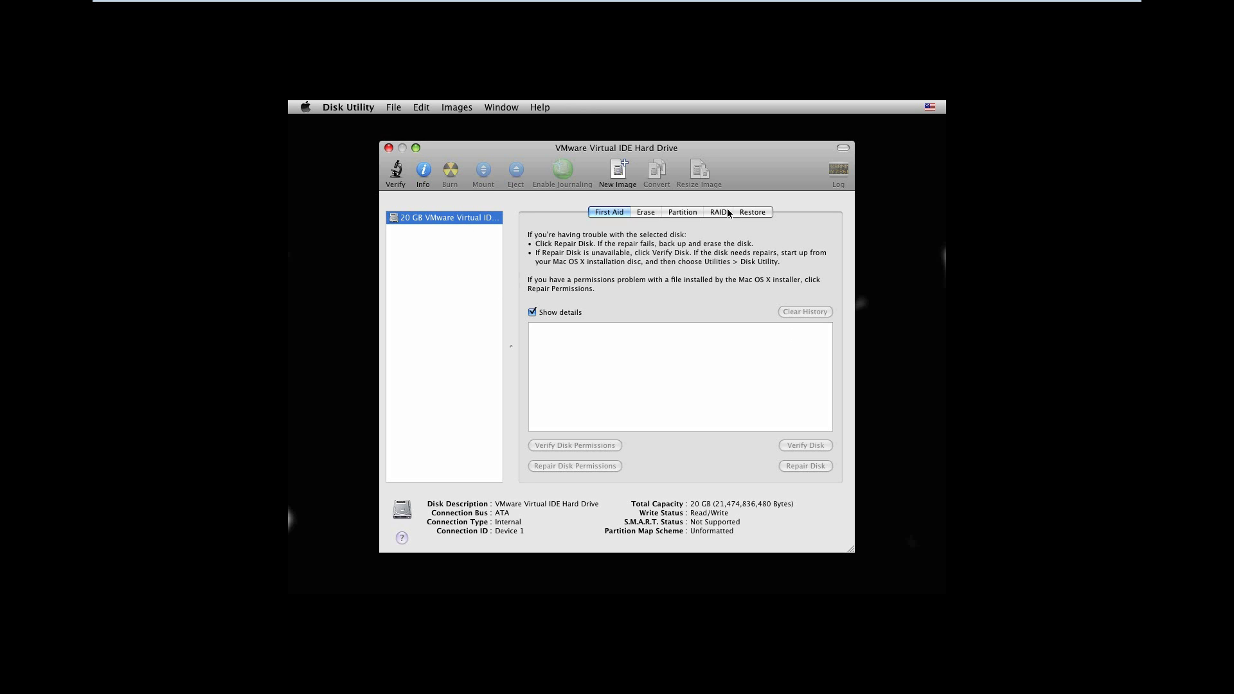
click(646, 212)
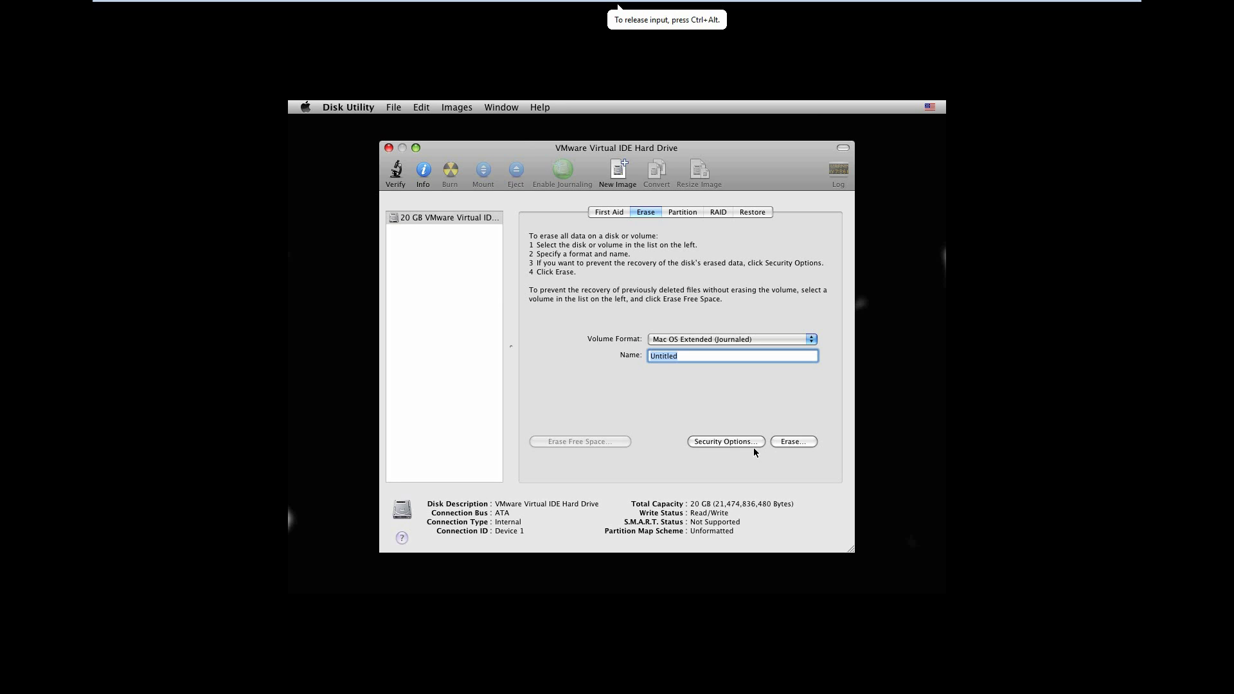
text(Macin)
text(tosh )
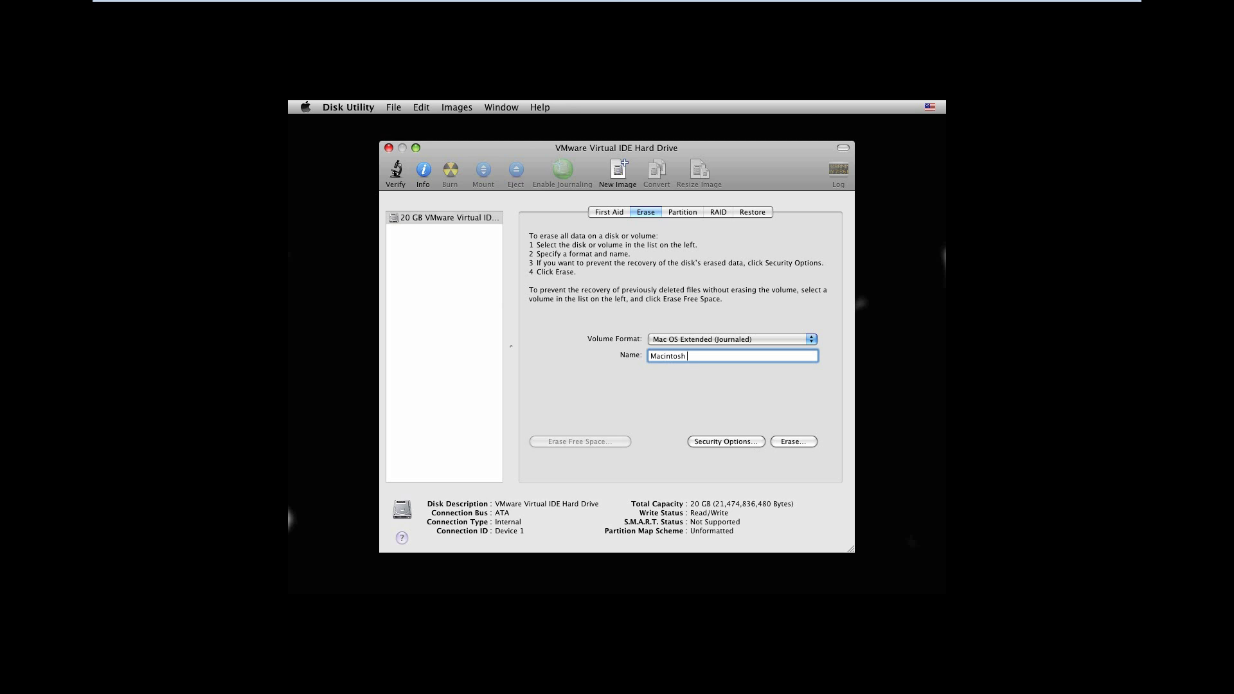
text(HD)
click(803, 441)
click(713, 284)
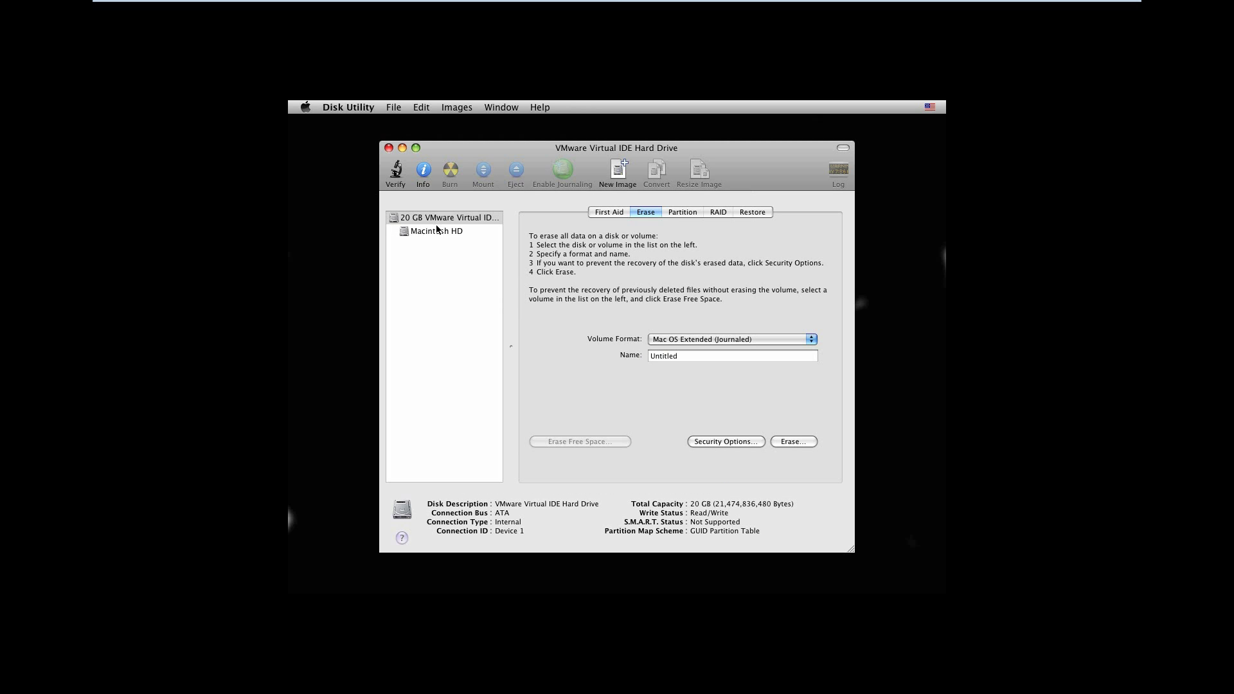
Quit Disk Utility, agree to the license, and pick Macintosh HD as the destination
click(389, 148)
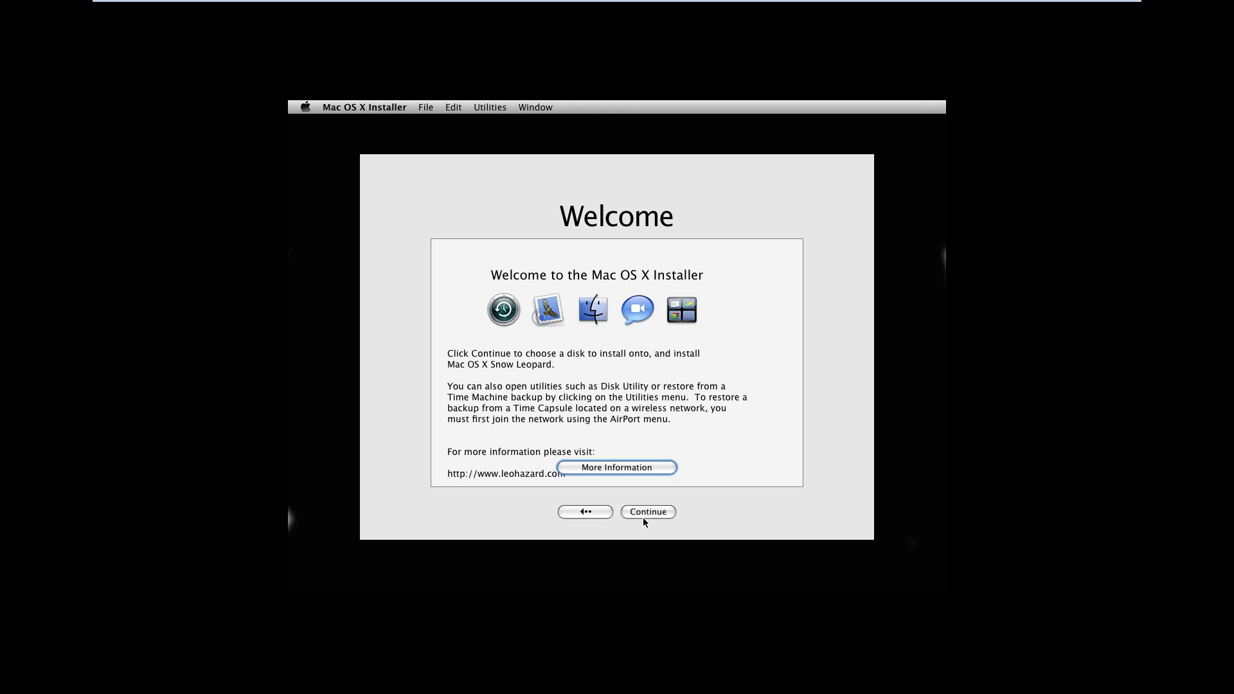
click(640, 512)
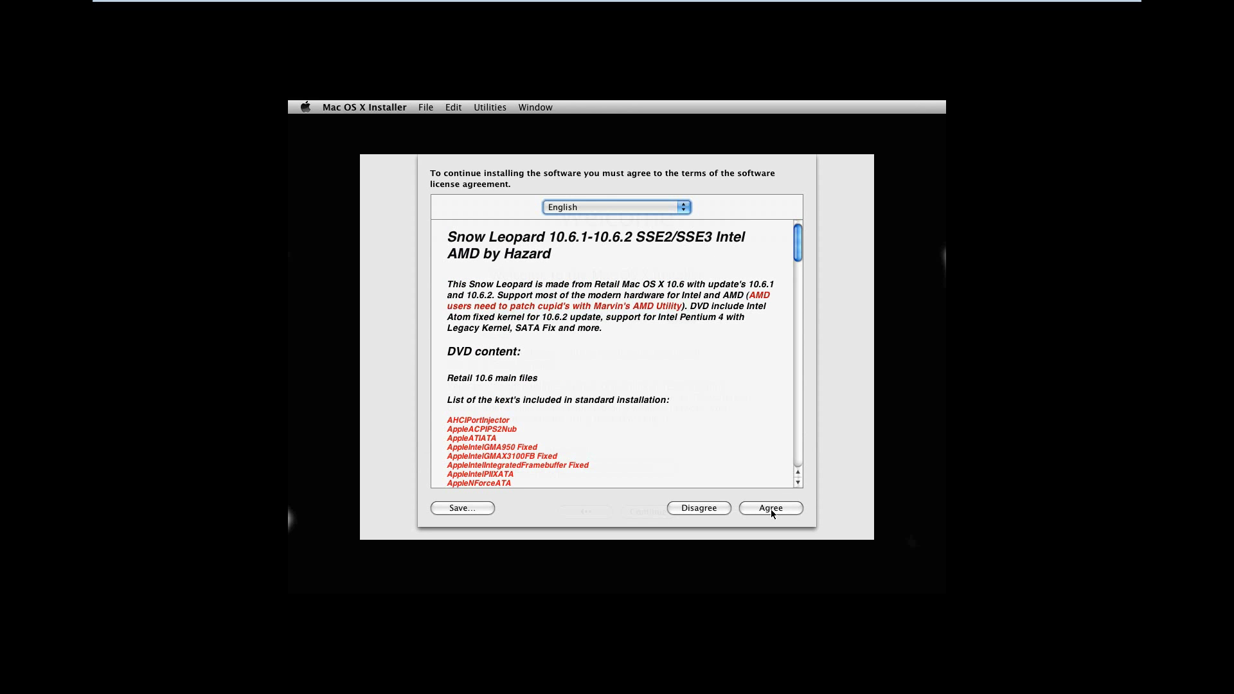
click(770, 509)
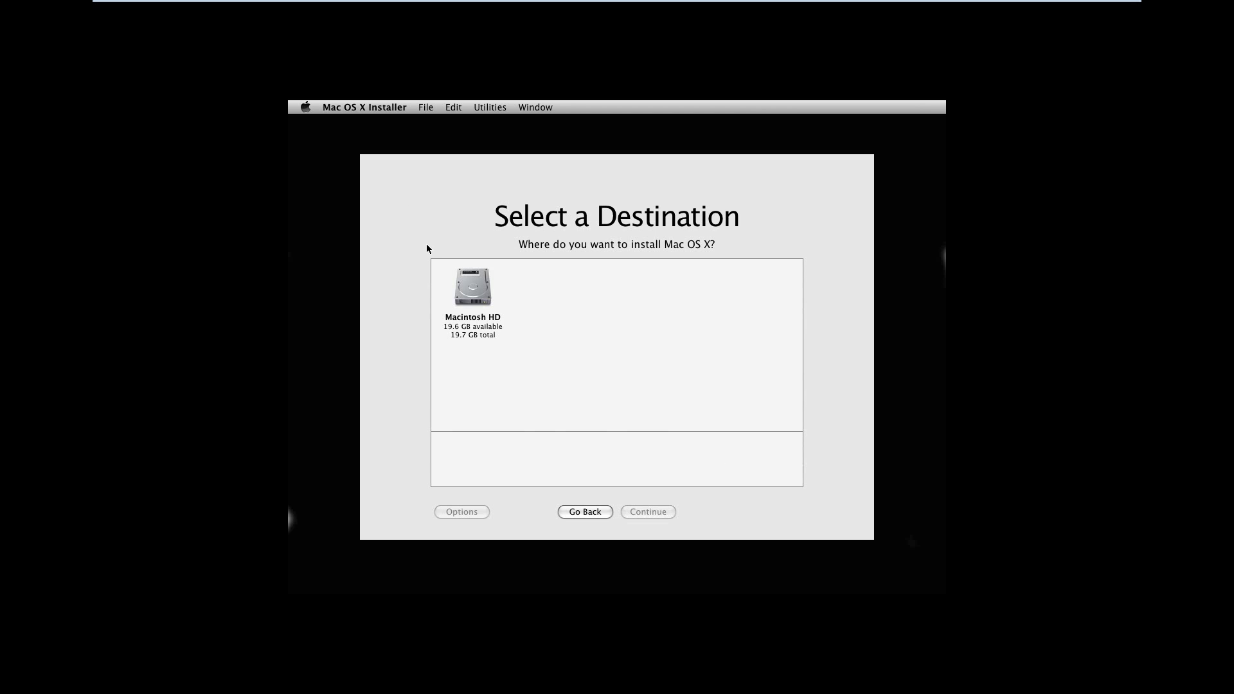
click(475, 287)
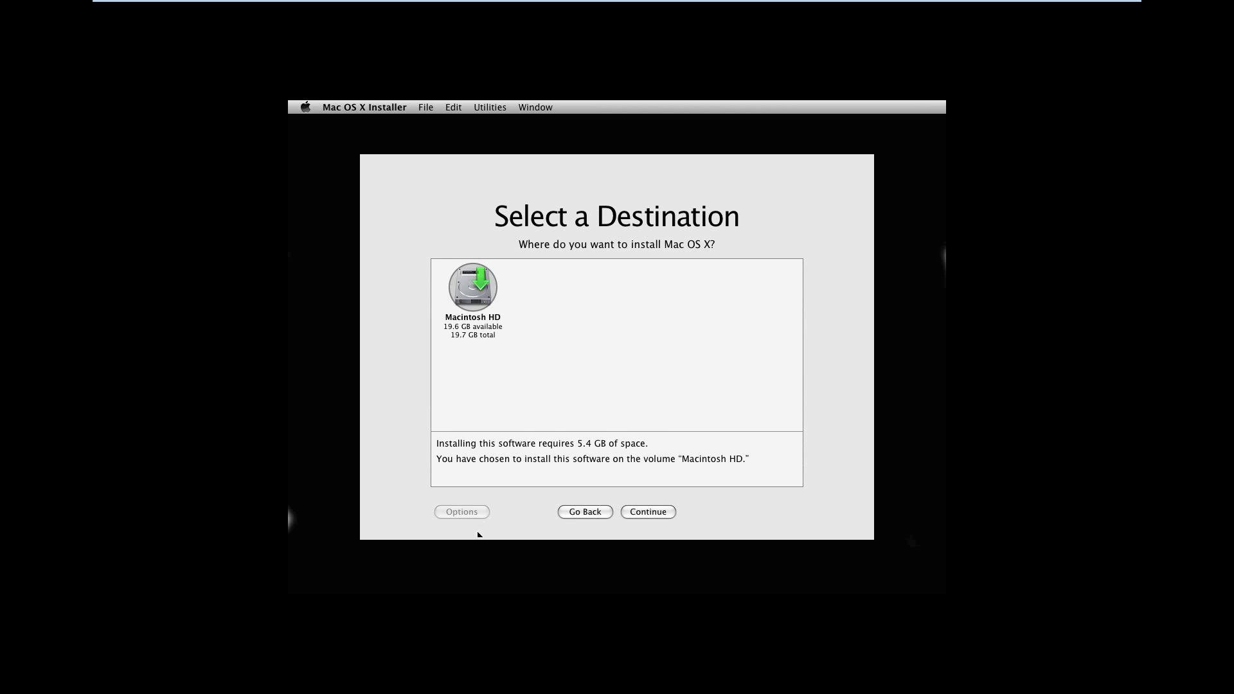
click(657, 514)
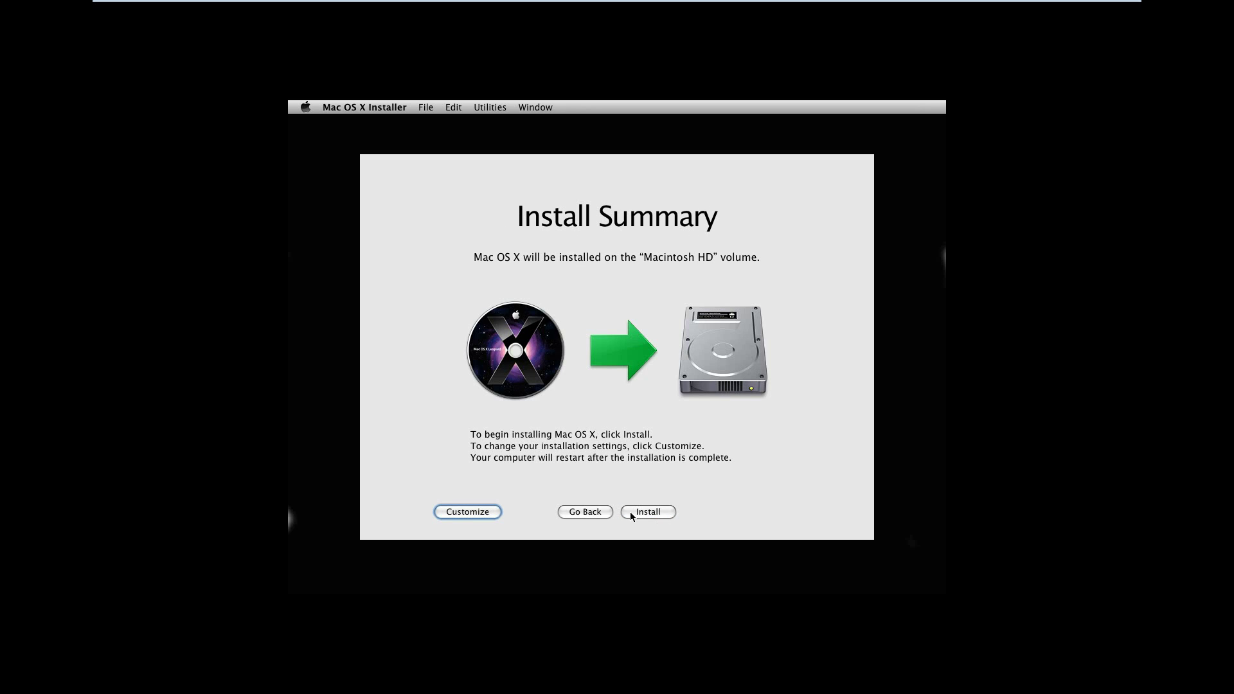
In Customize, expand Kernels and tick Legacy_kernel_10.2.0 after reviewing the kernel descriptions
click(466, 514)
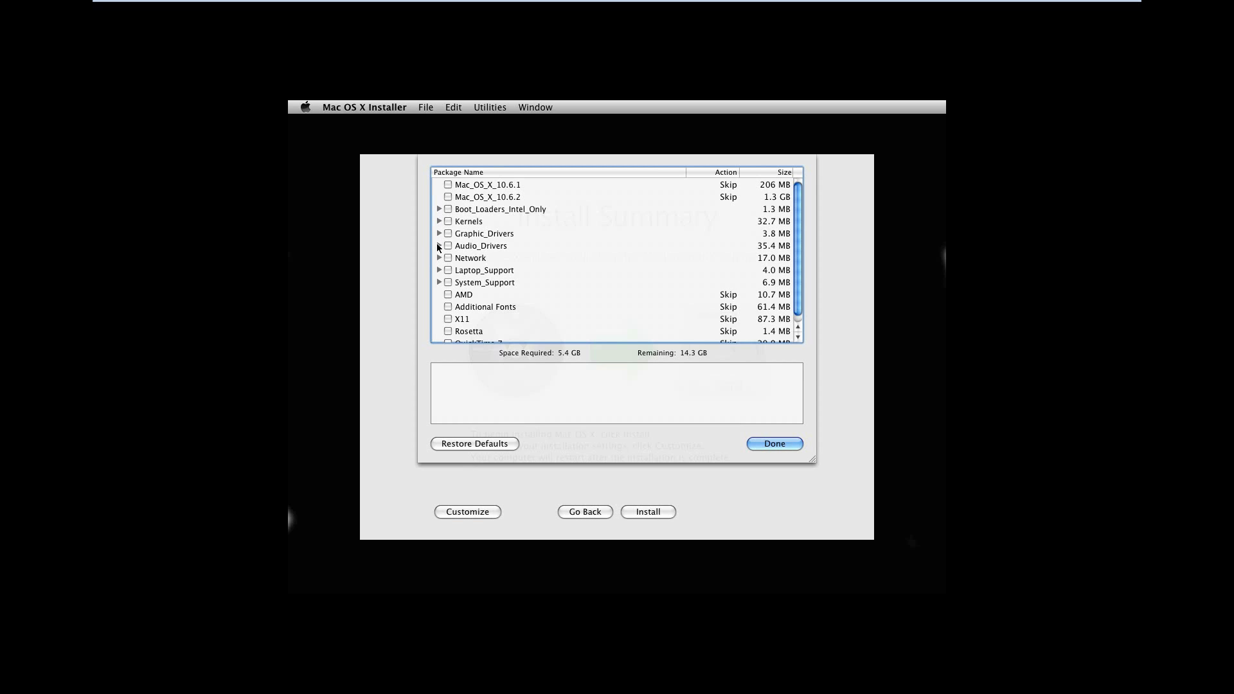
click(438, 209)
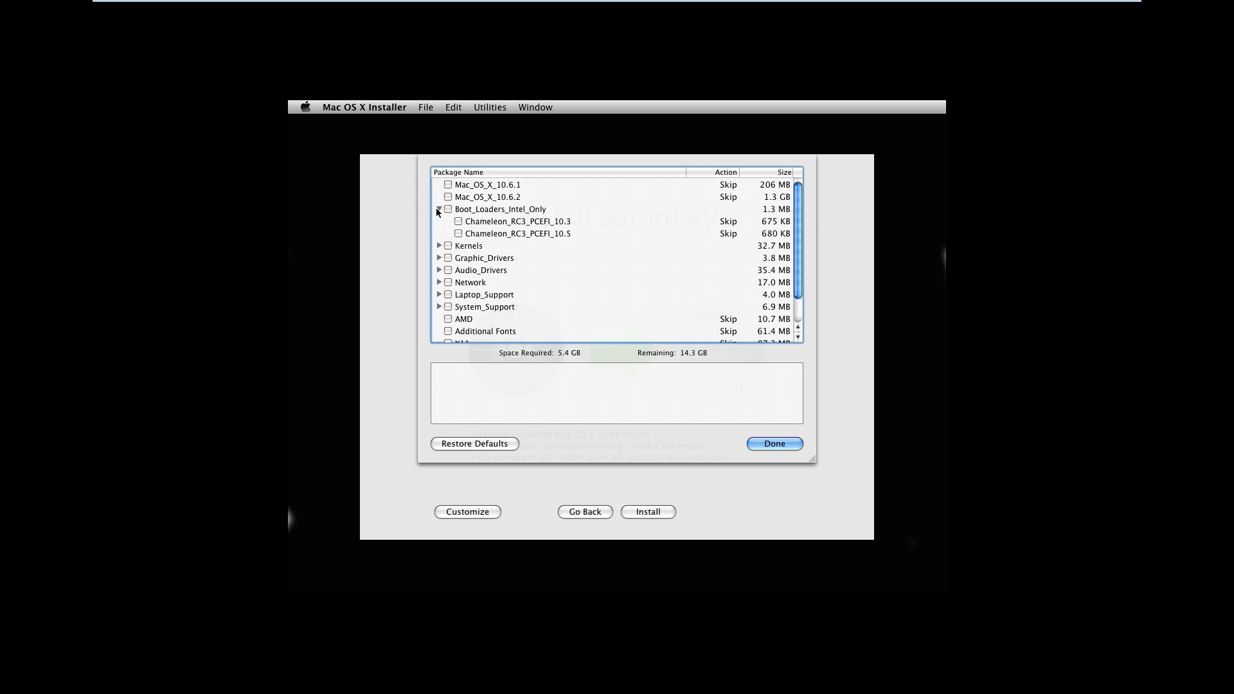
click(438, 209)
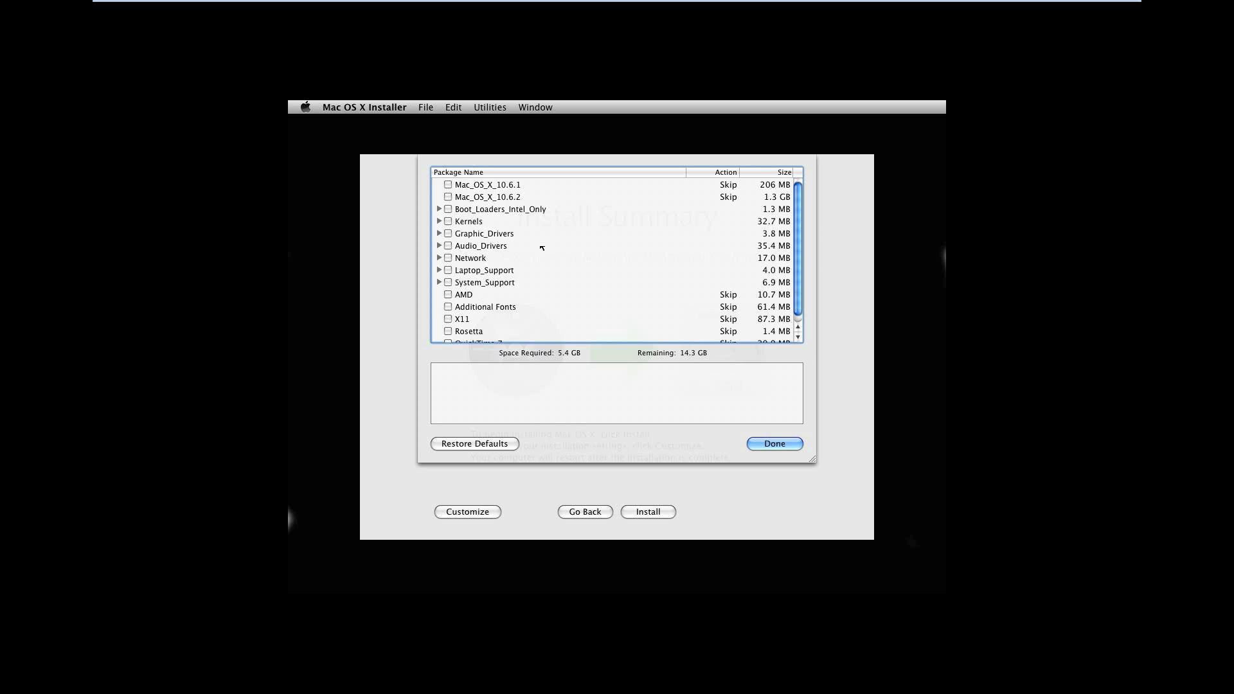
click(439, 221)
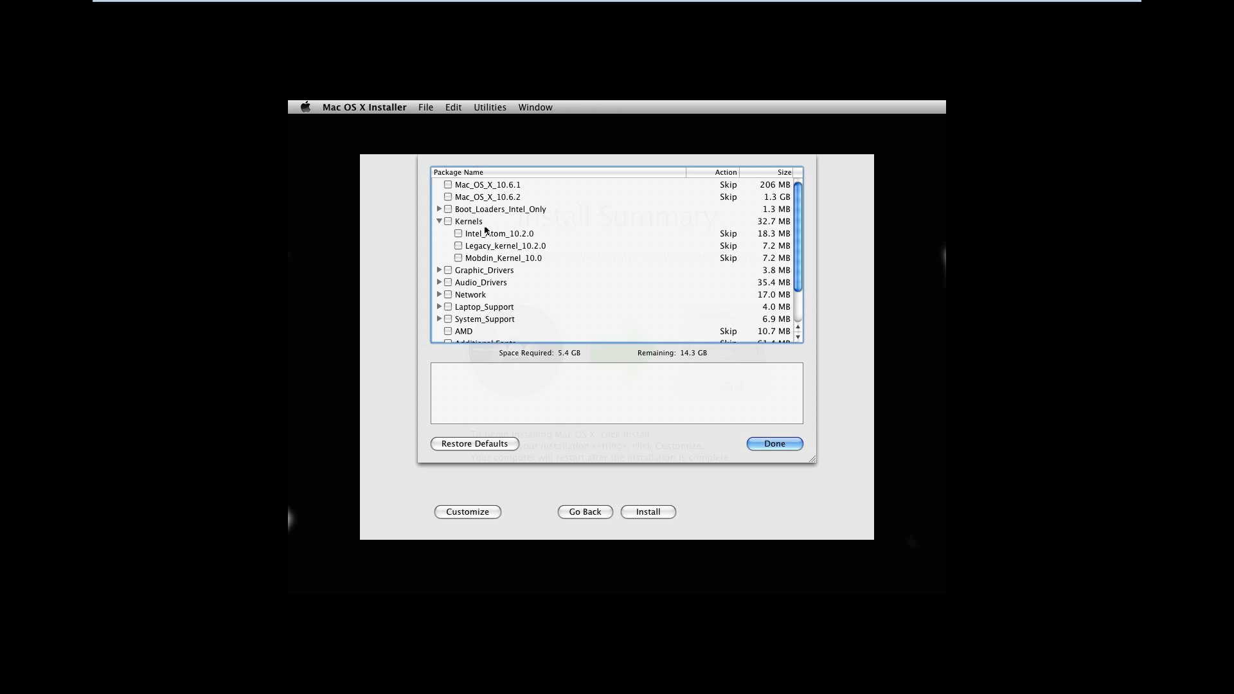
click(509, 245)
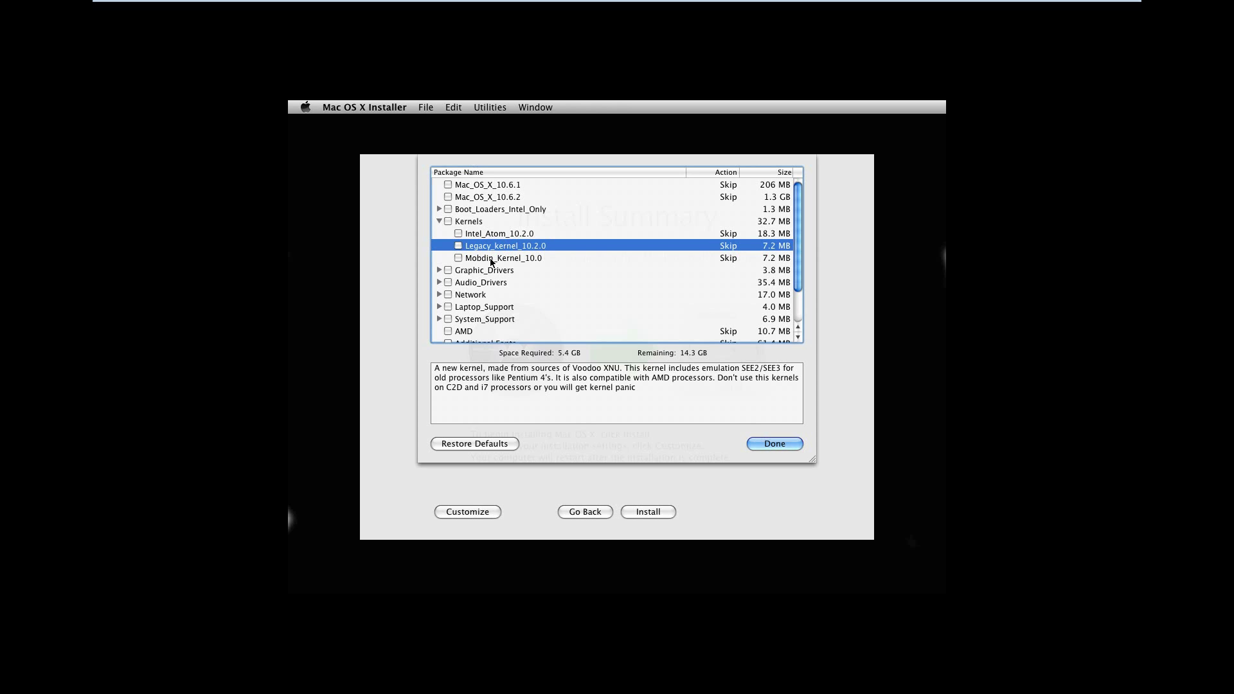
click(491, 259)
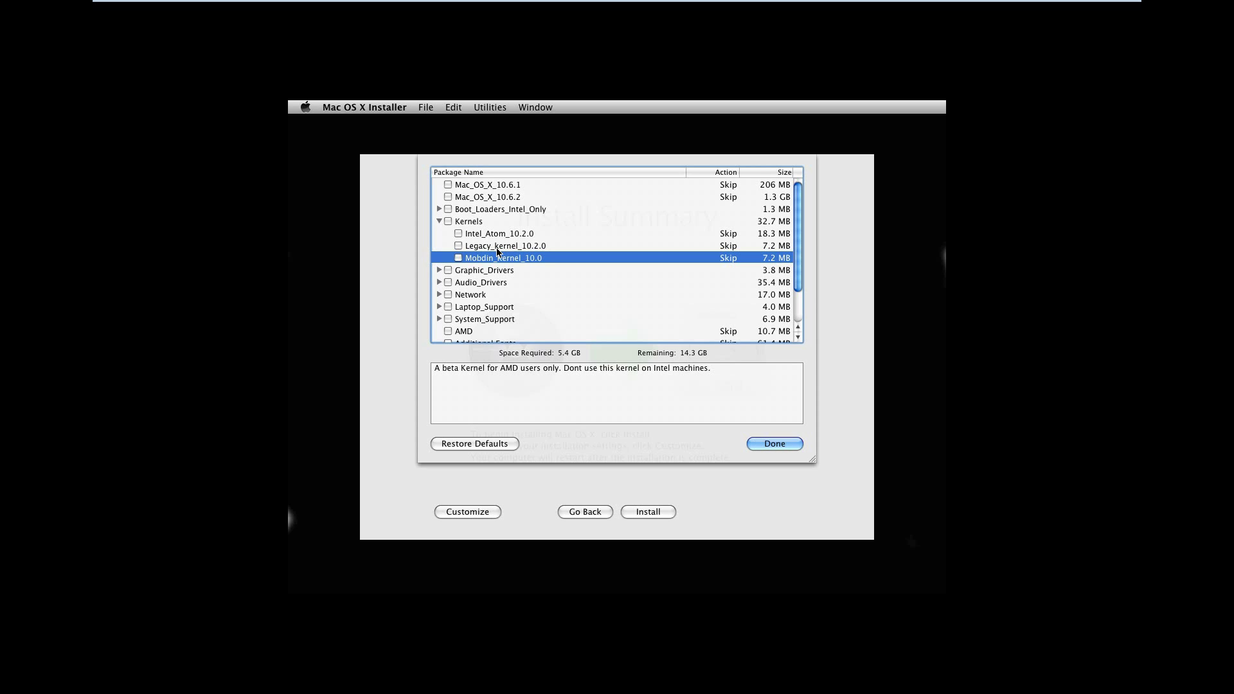
click(497, 248)
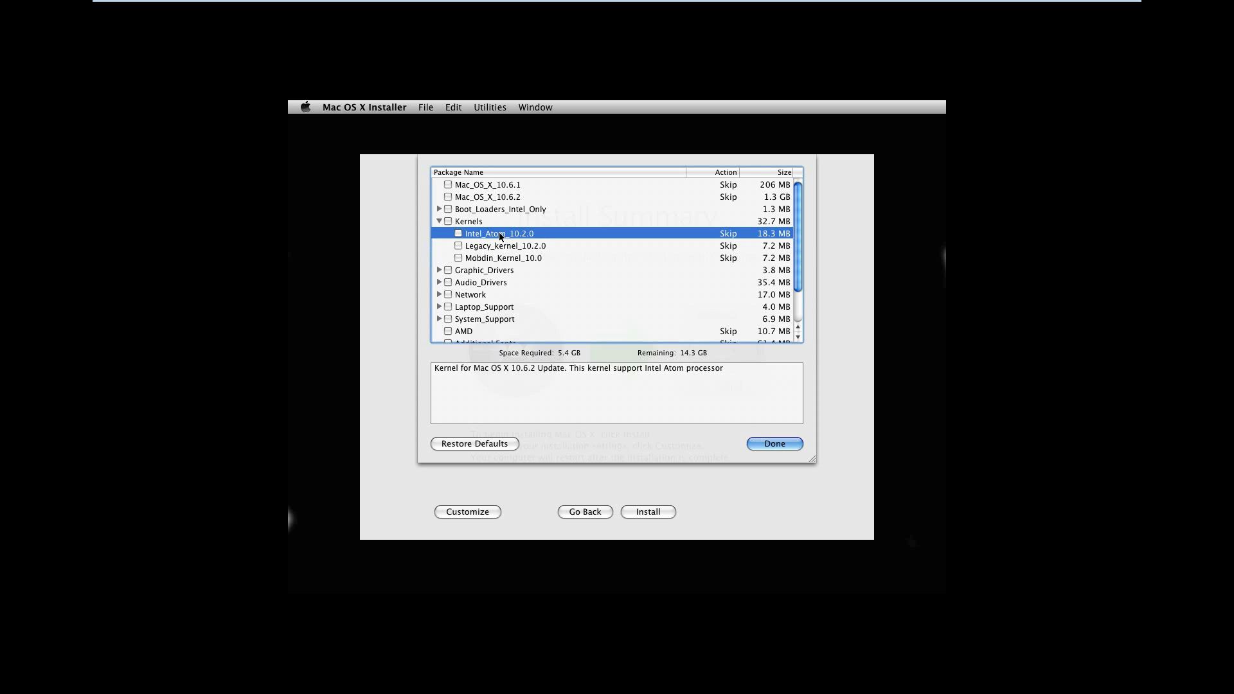
click(500, 248)
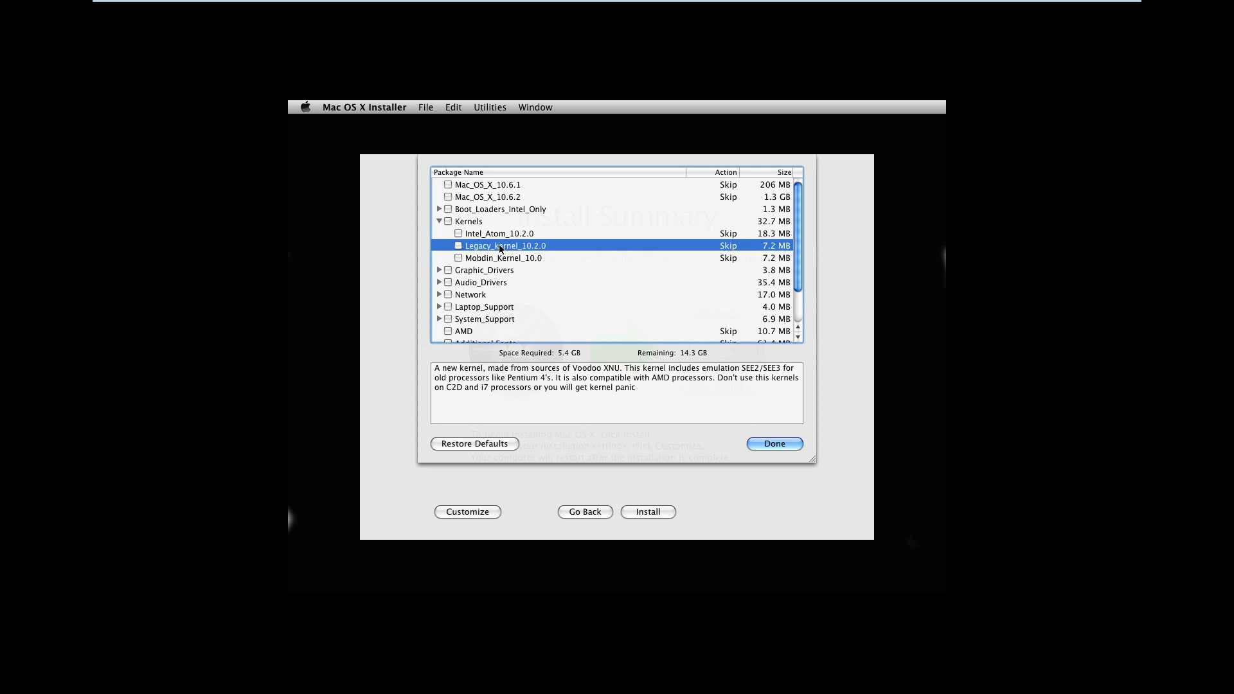
click(457, 246)
click(439, 222)
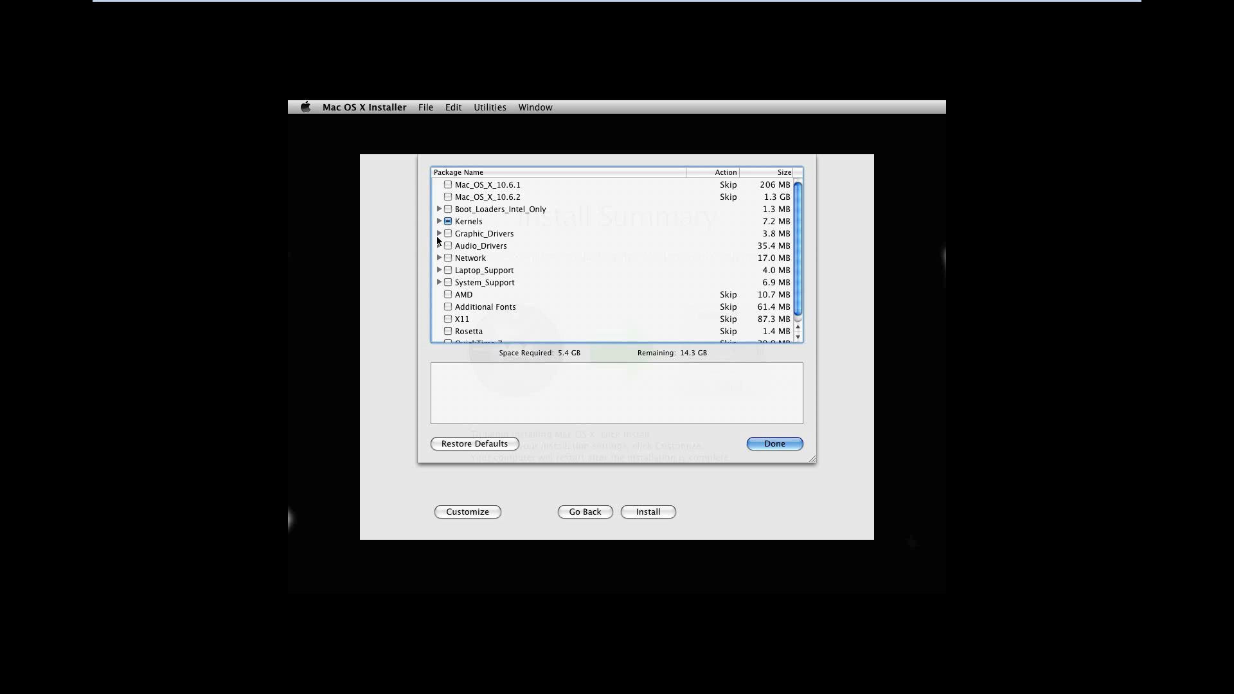
click(439, 233)
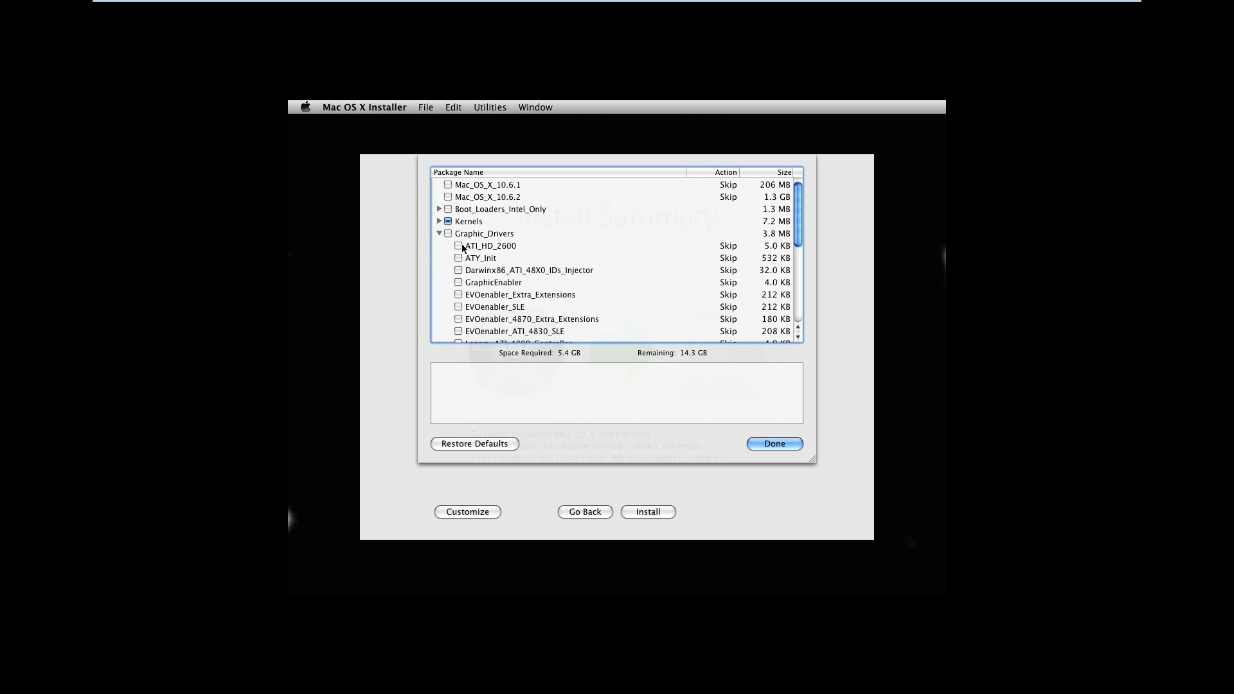
scroll(546, 286, down, 5)
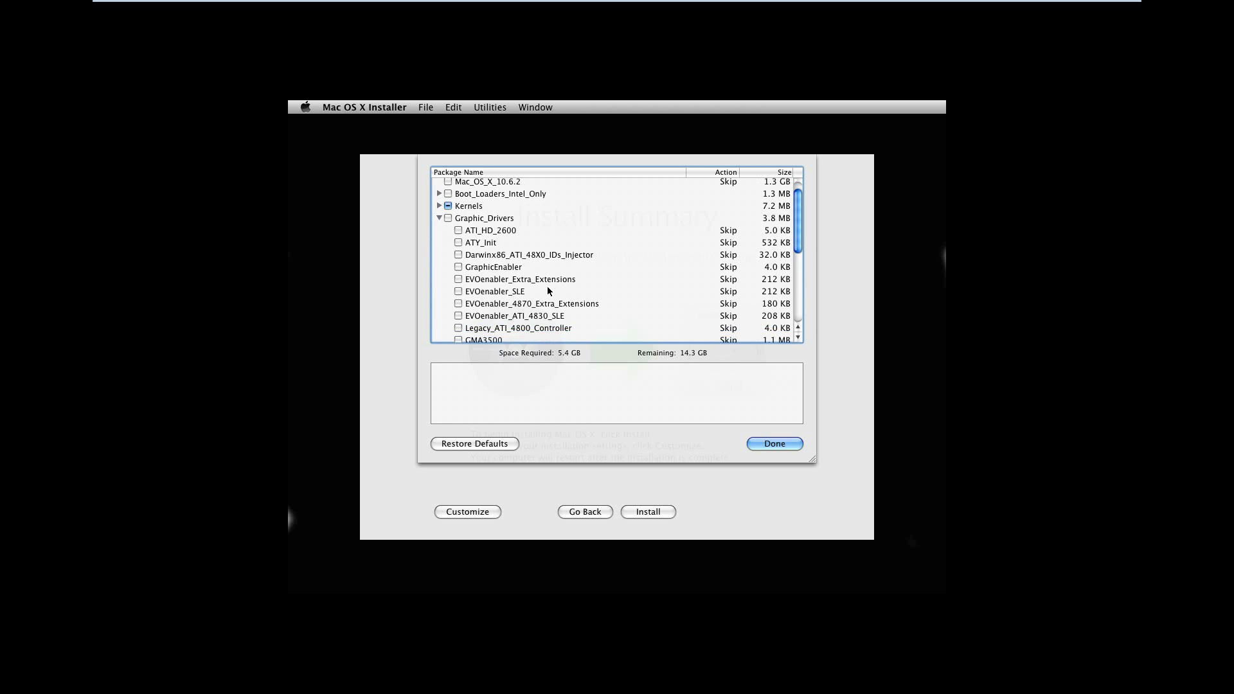
scroll(547, 286, down, 5)
scroll(546, 287, up, 5)
scroll(459, 202, up, 5)
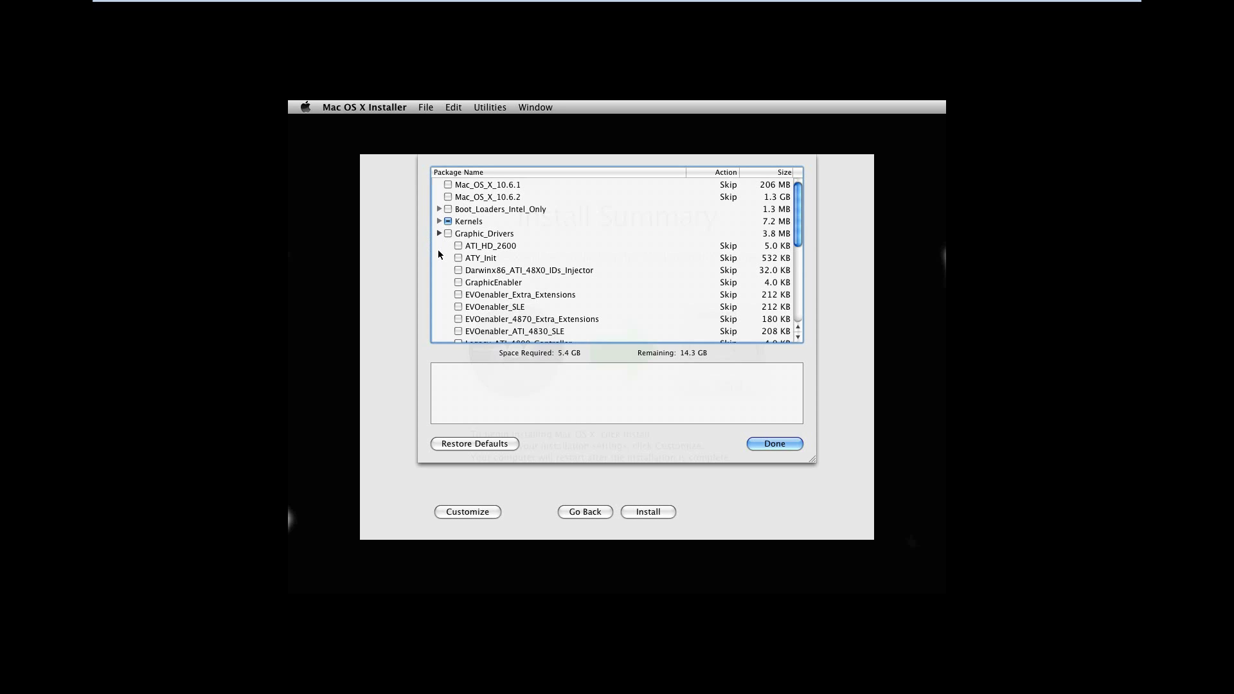
click(441, 233)
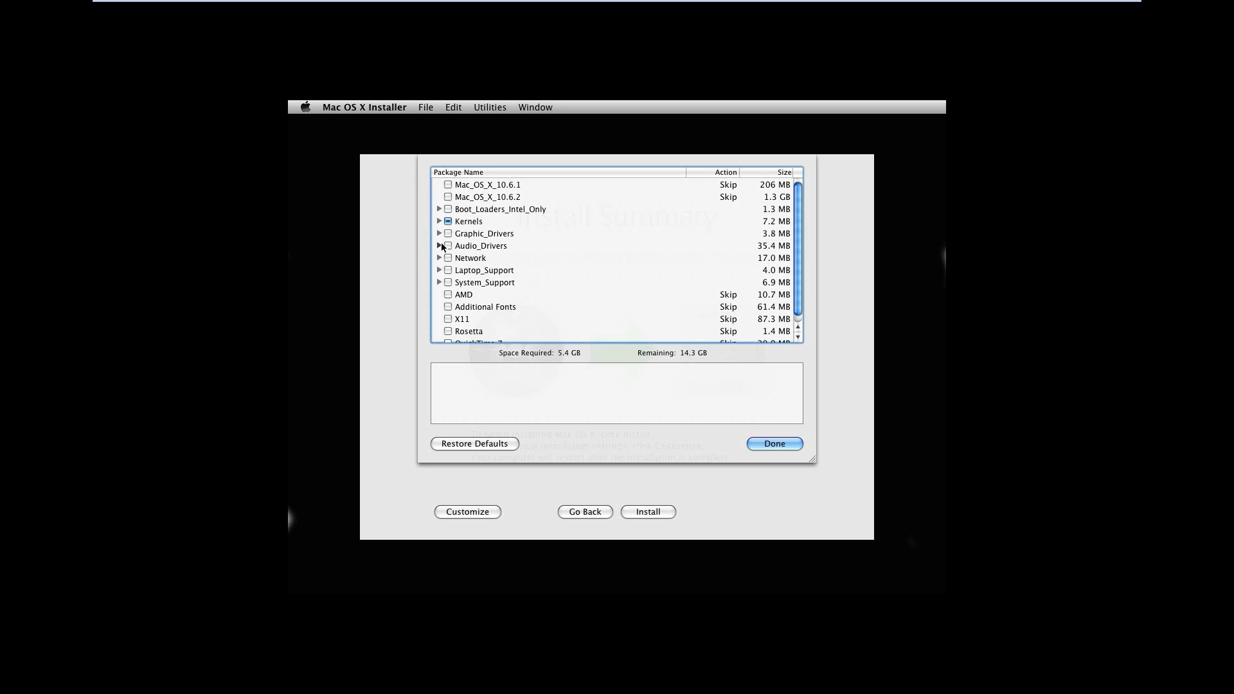
click(440, 246)
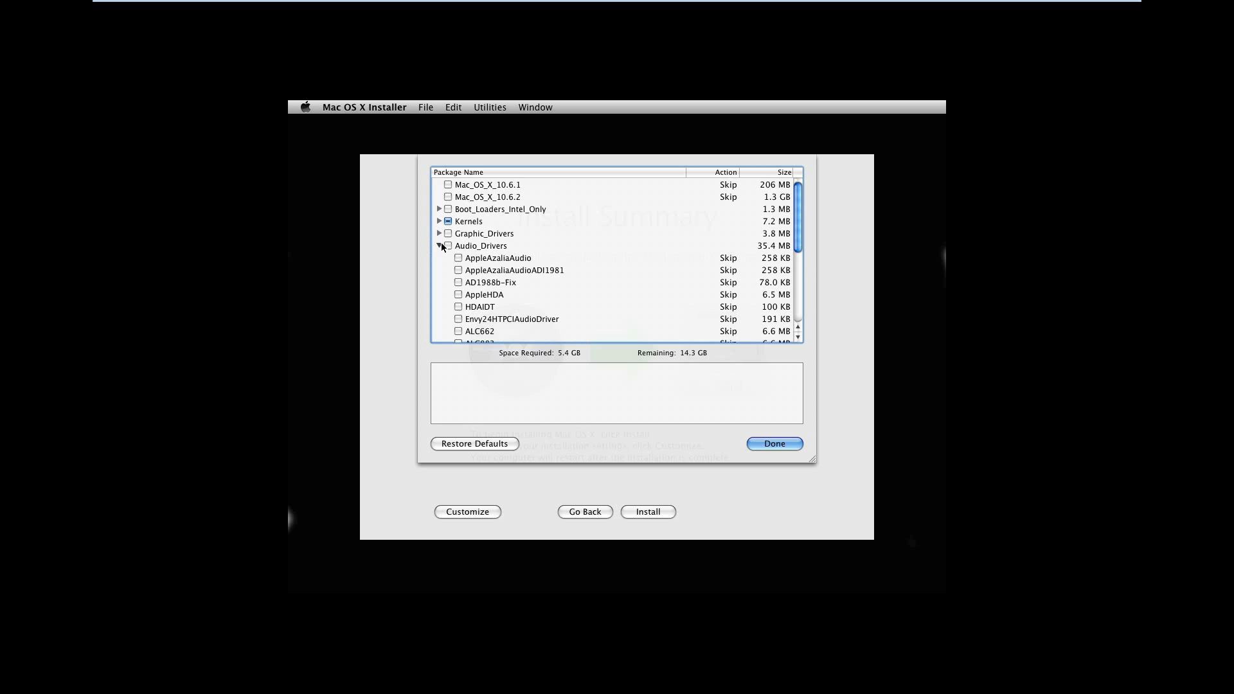
click(440, 245)
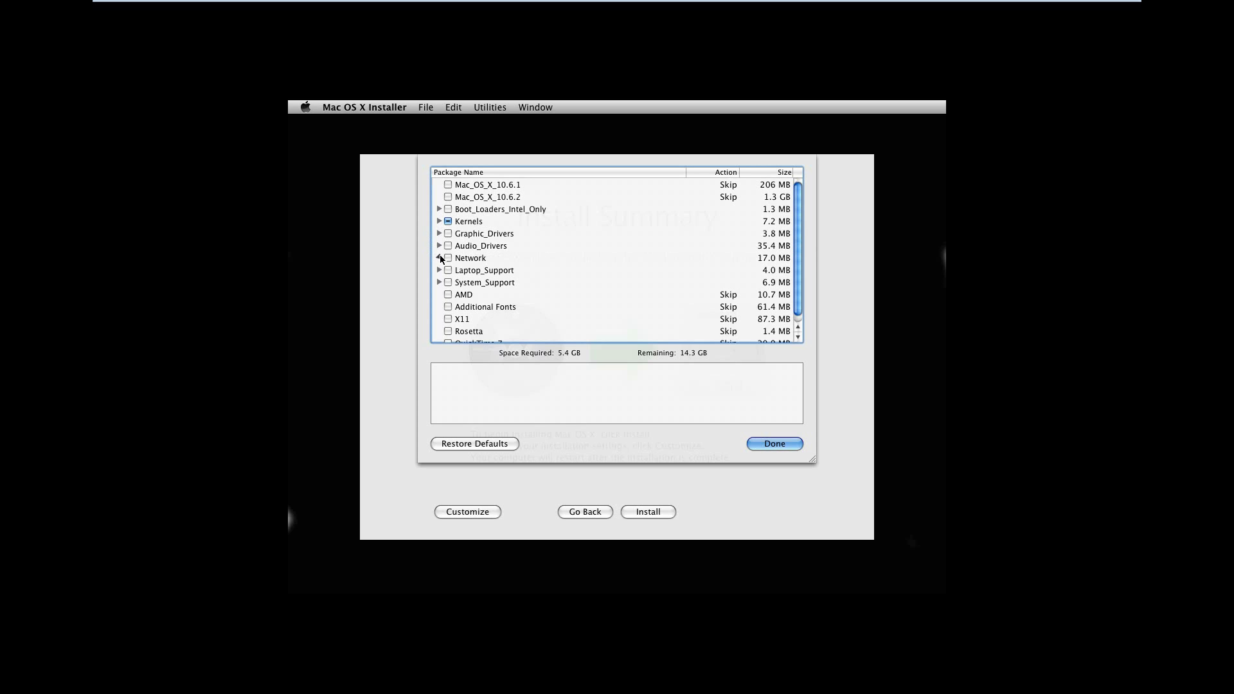
click(439, 258)
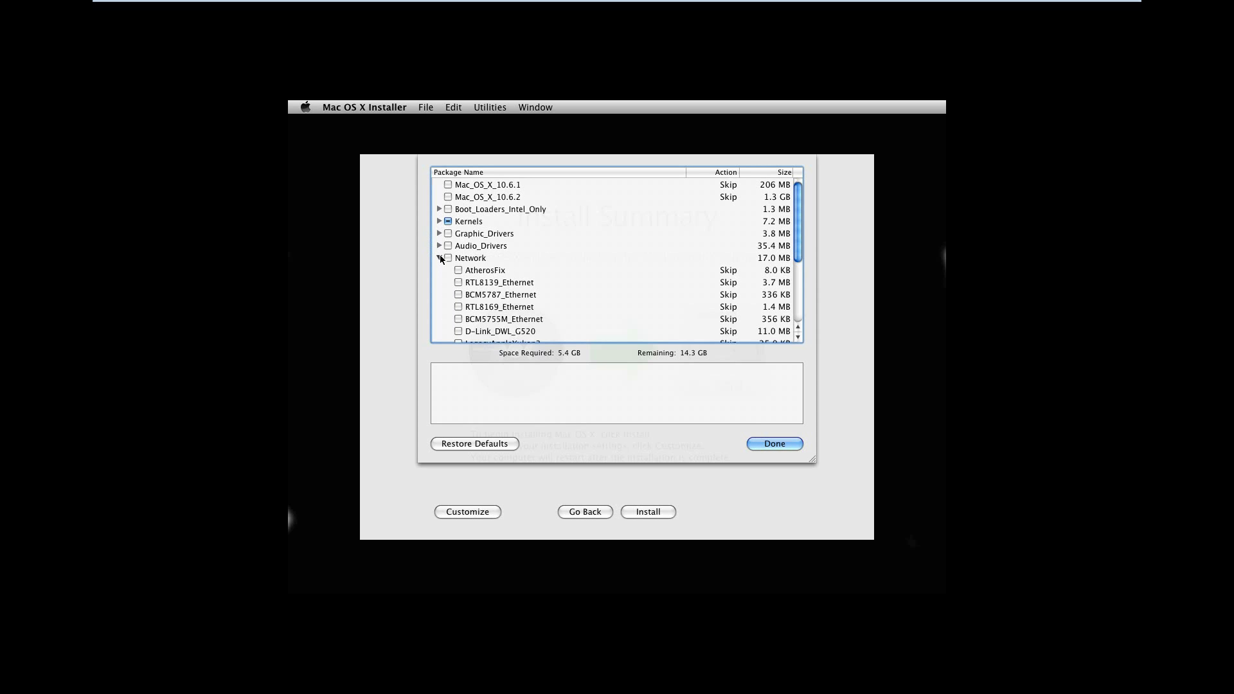
click(439, 258)
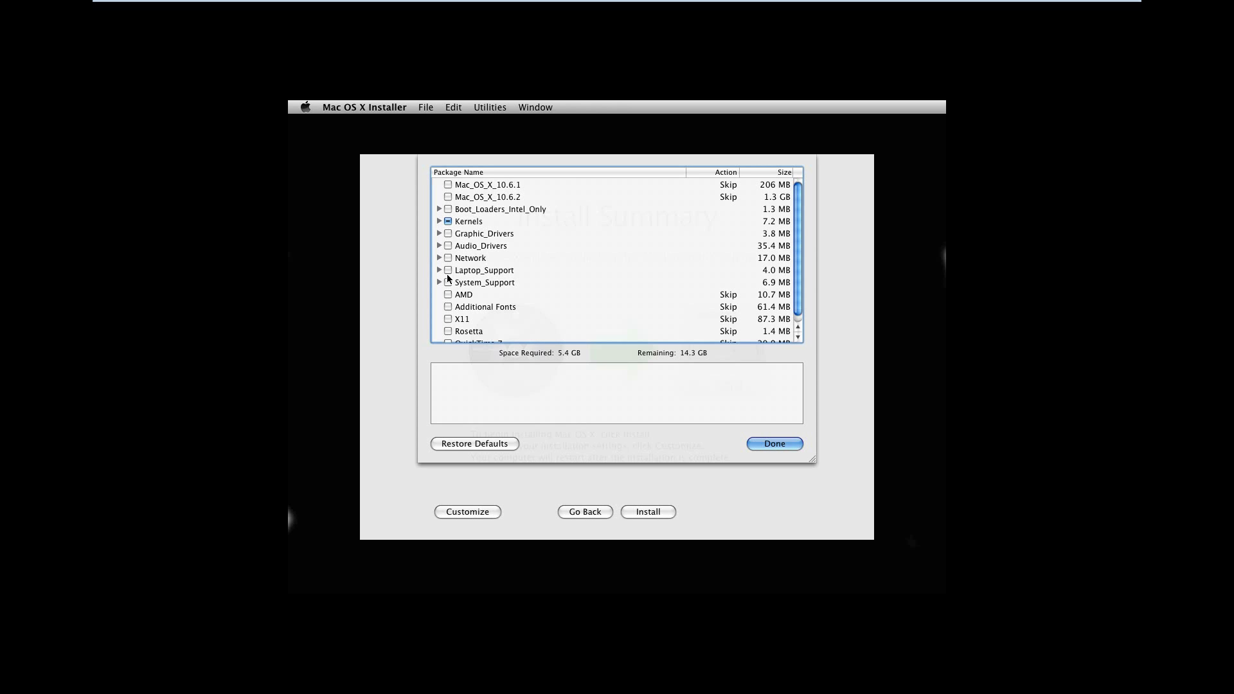
scroll(454, 297, down, 1)
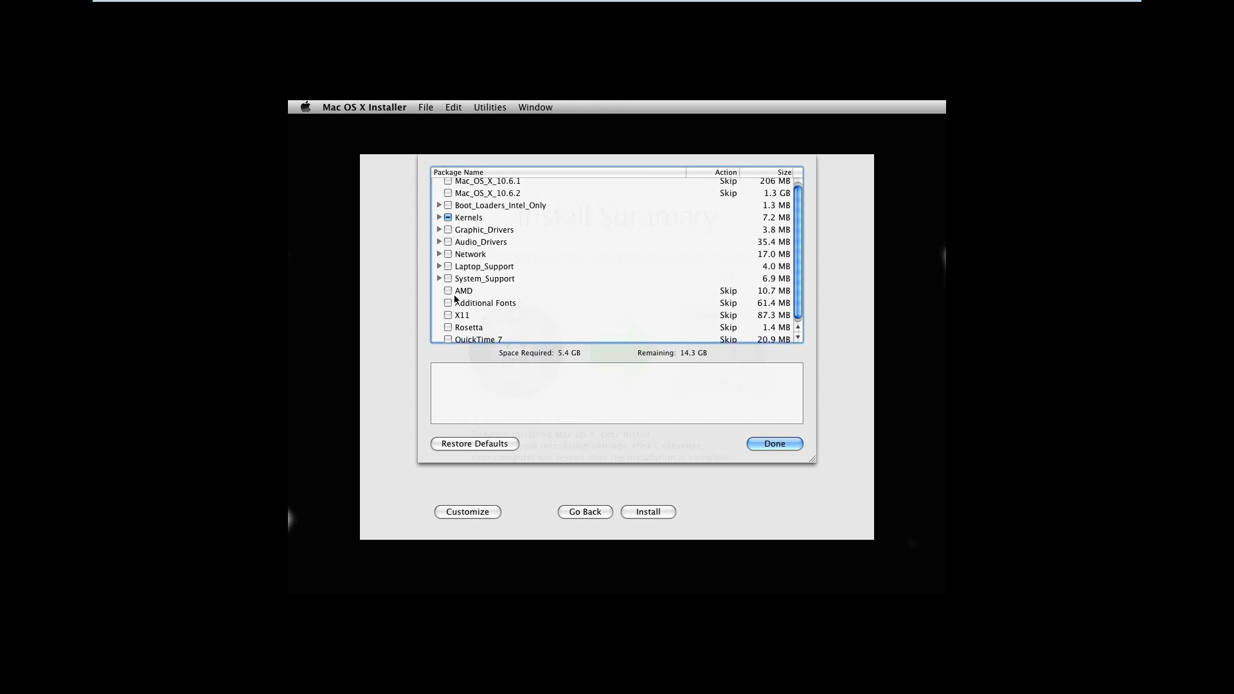
scroll(455, 301, down, 1)
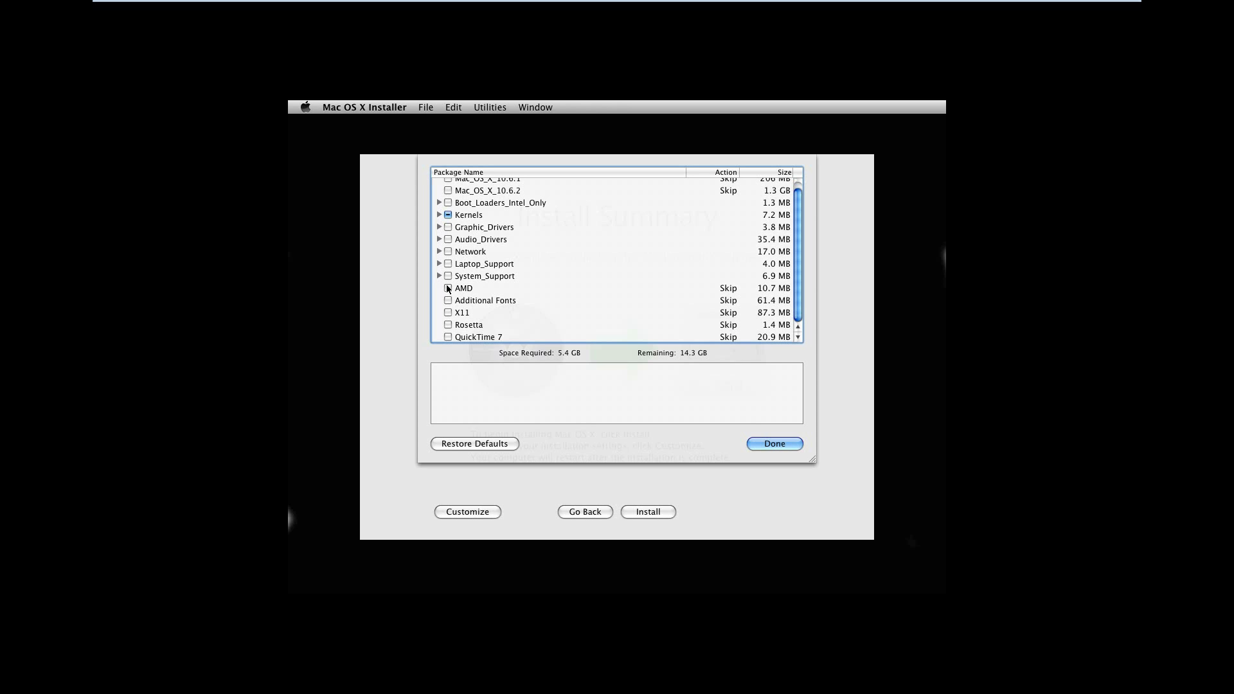
Tick the AMD patch and the Mac_OS_X_10.6.2 update, then close Customize with Done
click(448, 288)
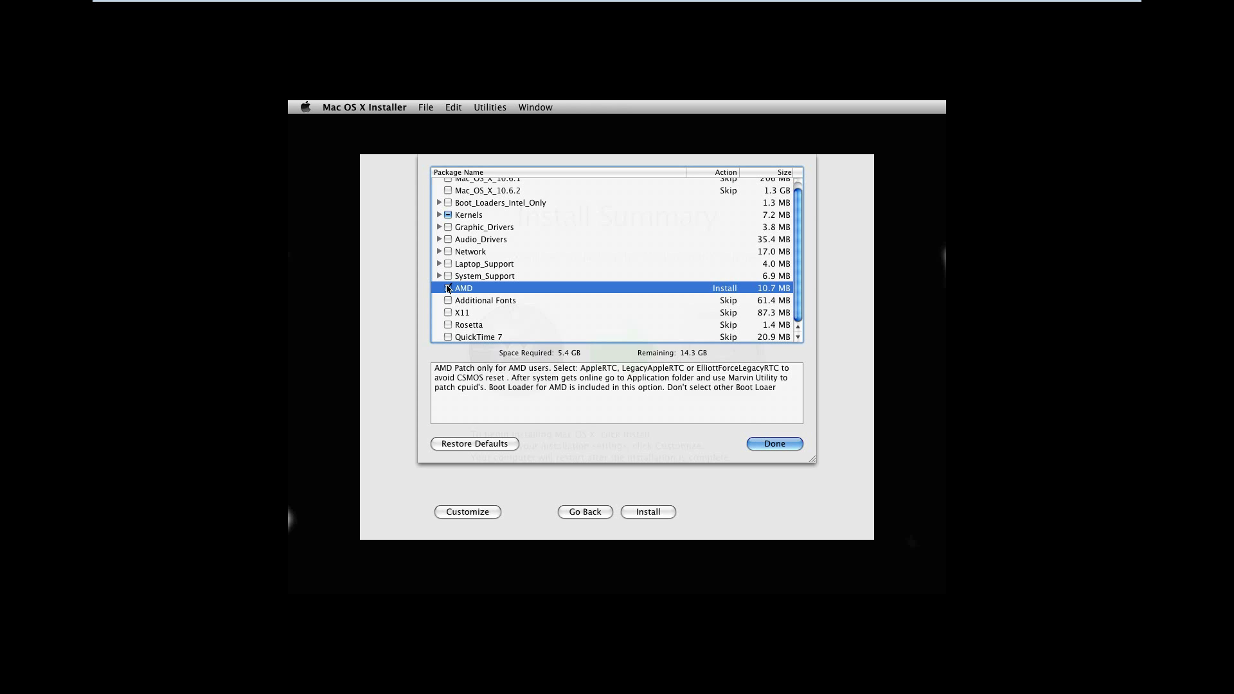
scroll(545, 205, up, 1)
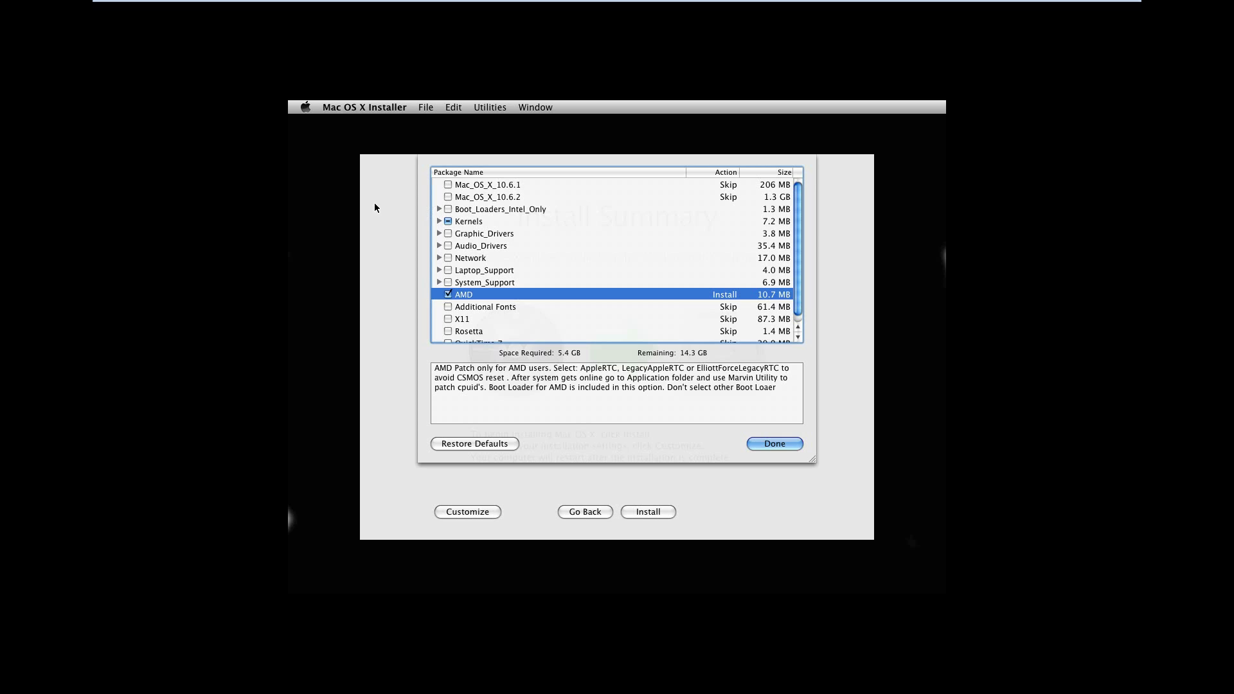
click(449, 198)
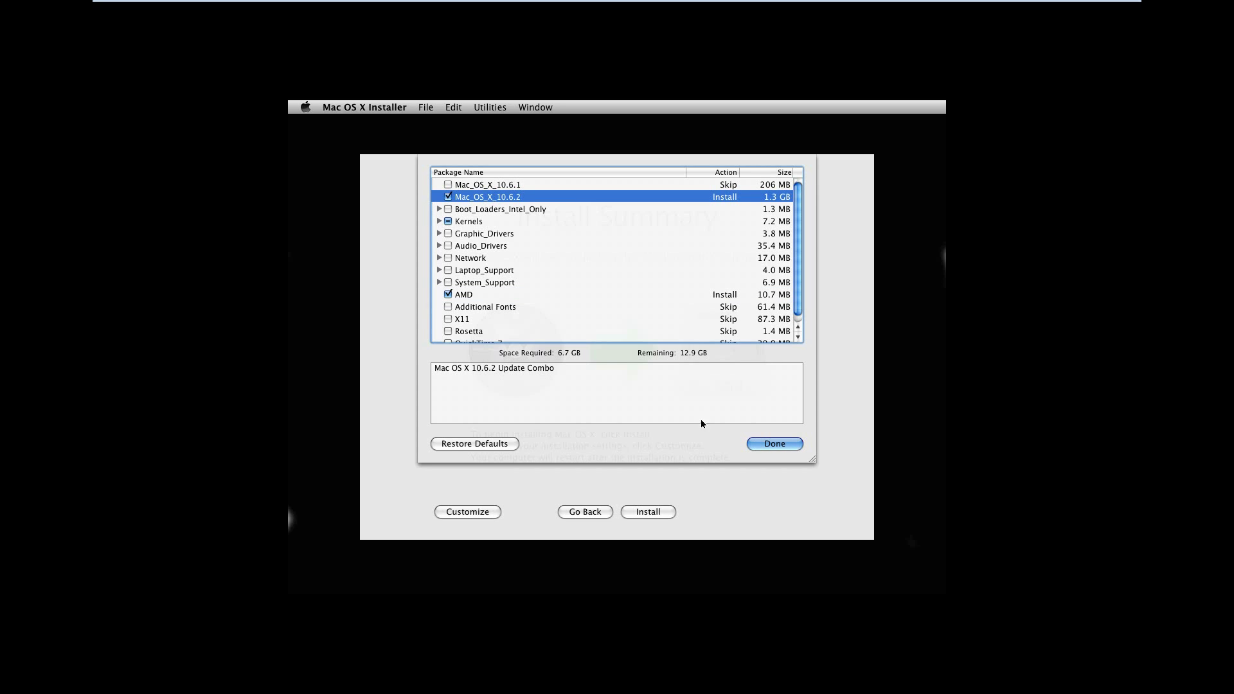
click(770, 446)
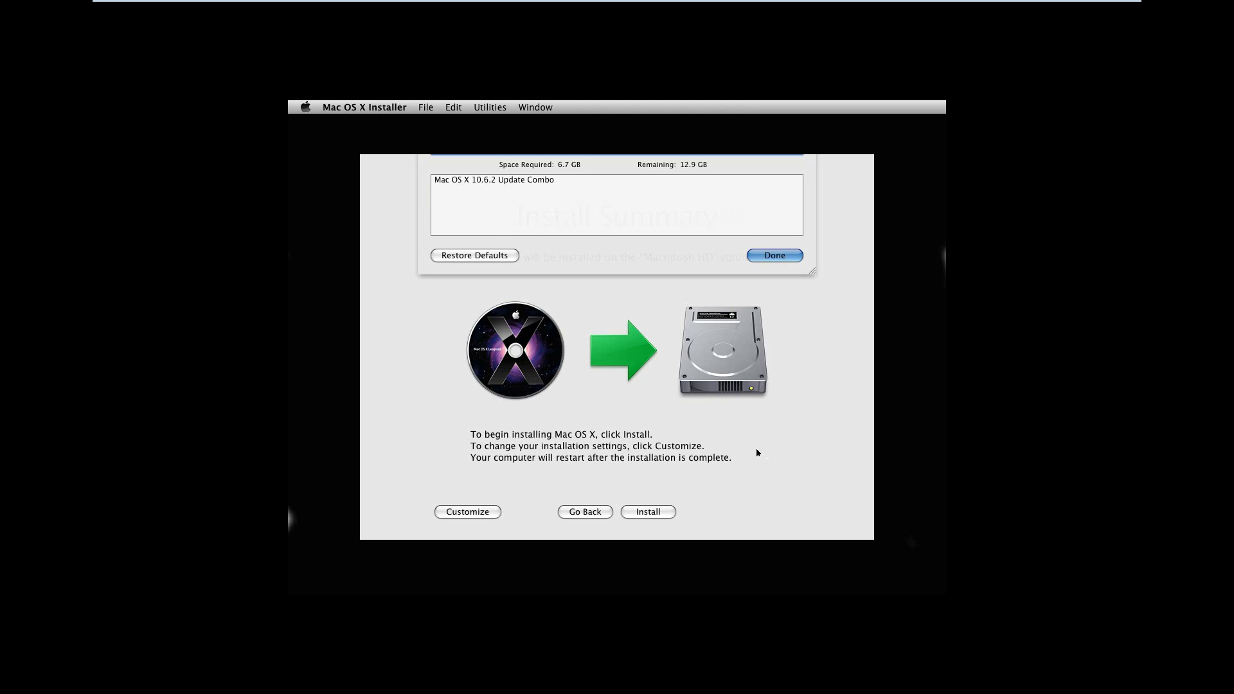
Start the Mac OS X install and skip the installation DVD check
click(652, 512)
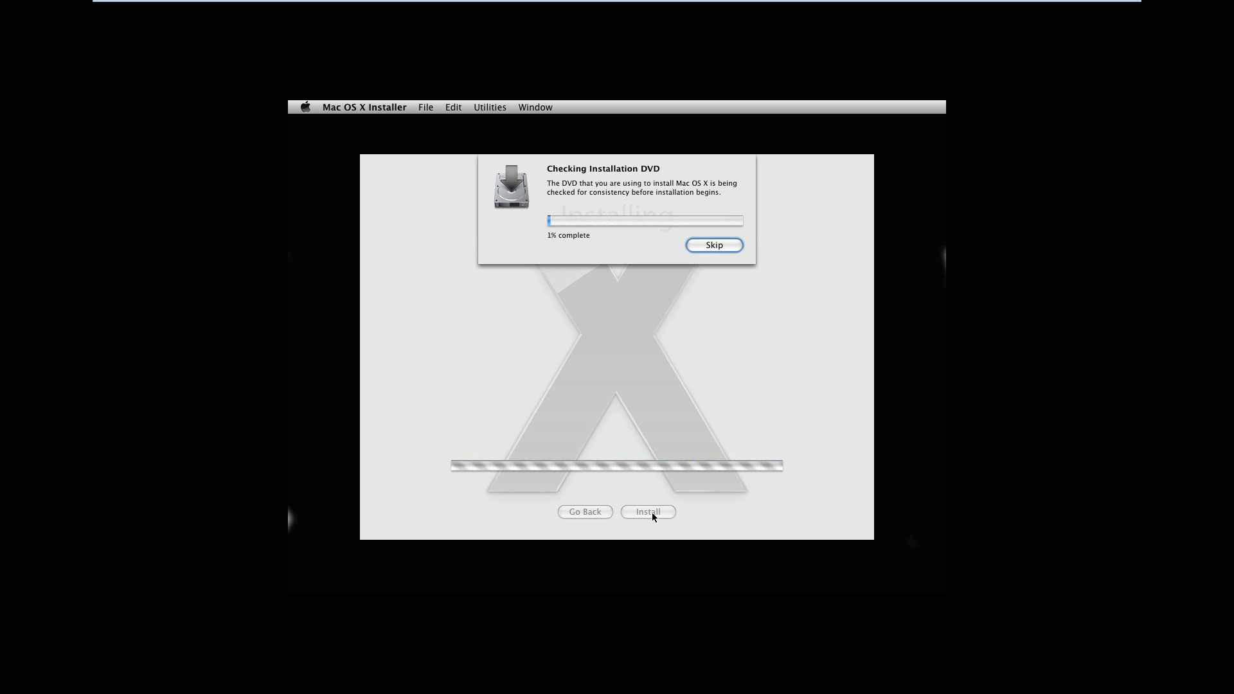
click(709, 245)
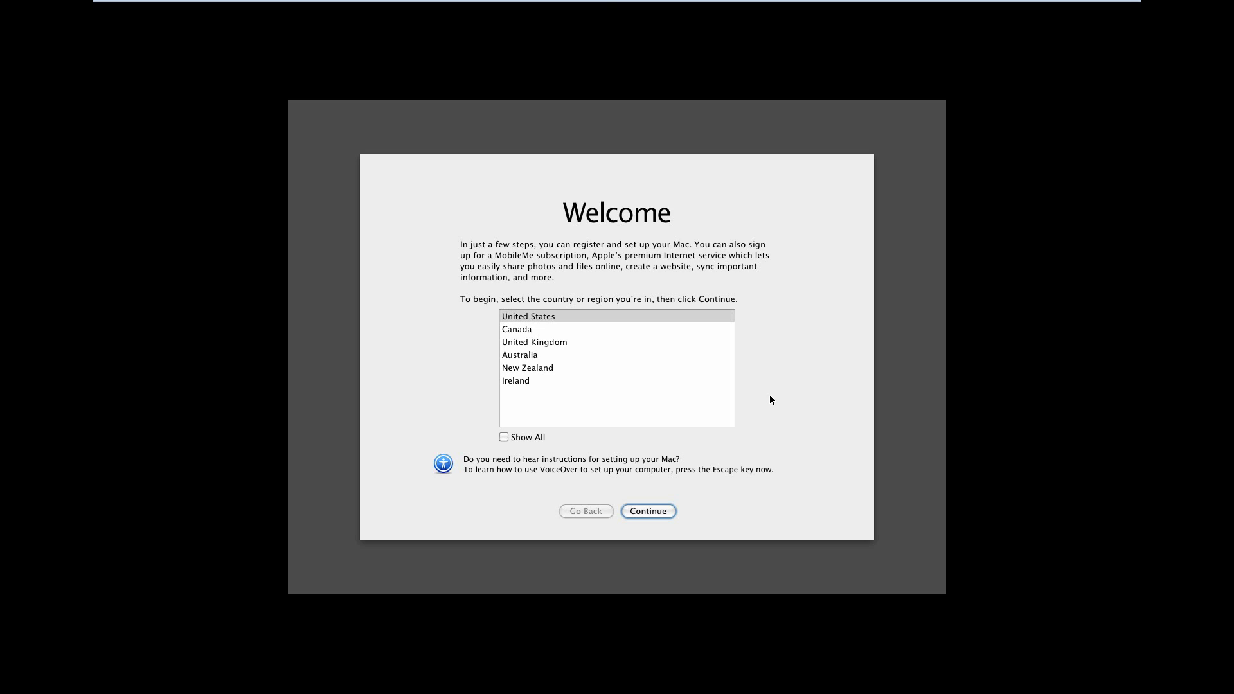
Choose United States, keep the U.S. keyboard, and skip transferring data from another Mac
click(547, 319)
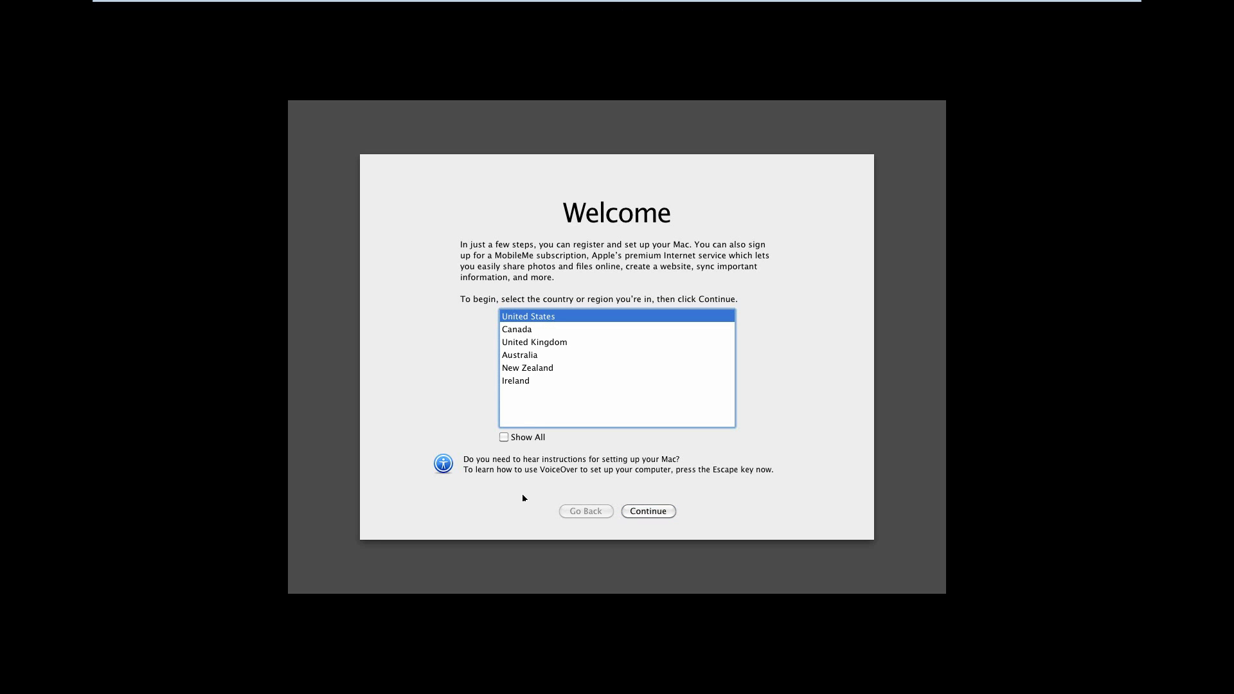
click(504, 436)
click(647, 509)
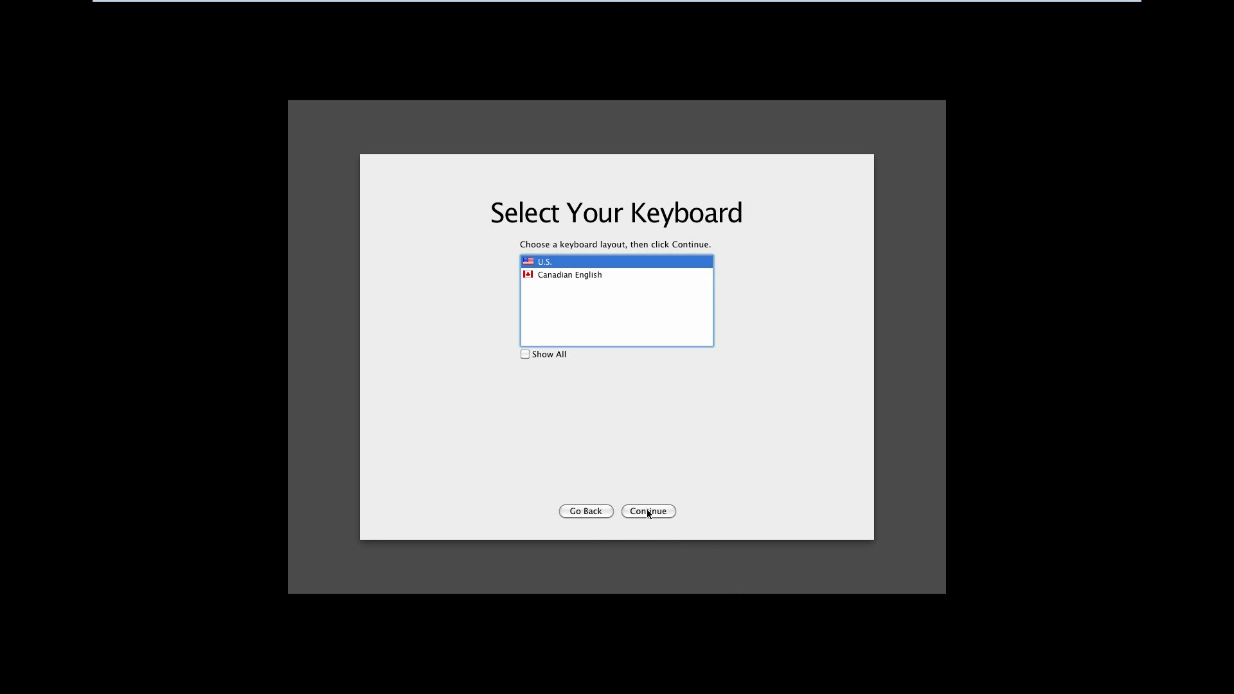
click(647, 509)
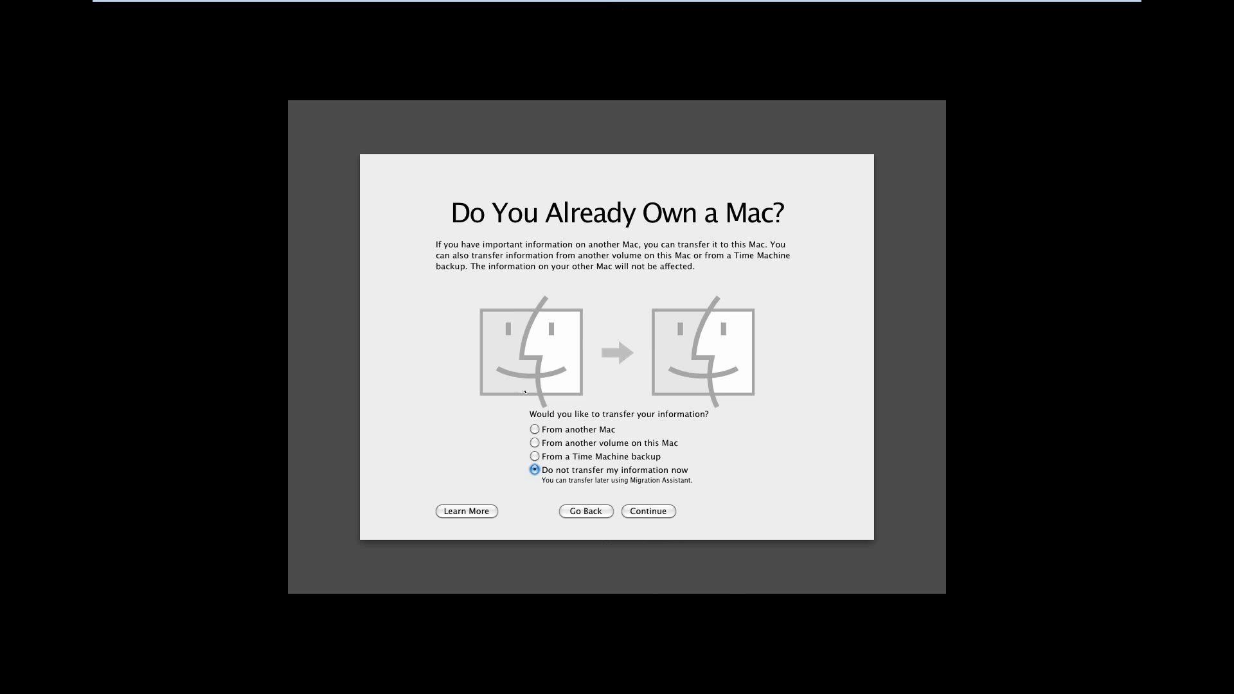
click(645, 509)
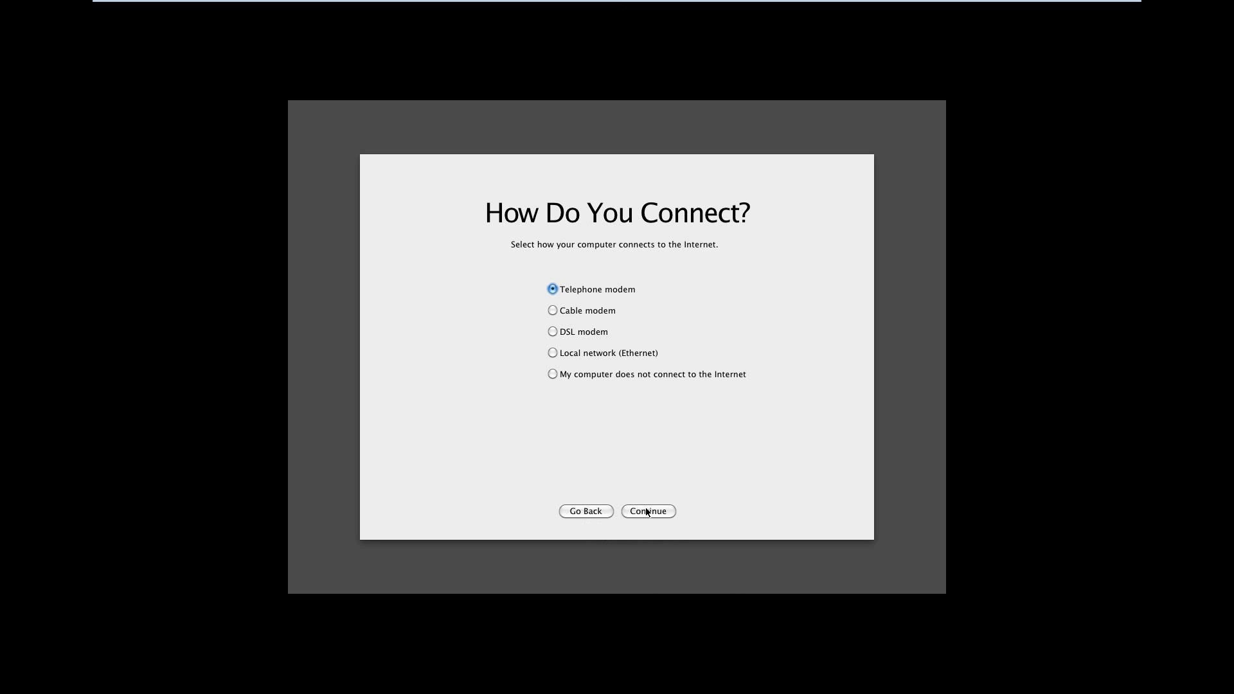
Set the Internet connection to local network Ethernet with DHCP settings
click(553, 352)
click(653, 512)
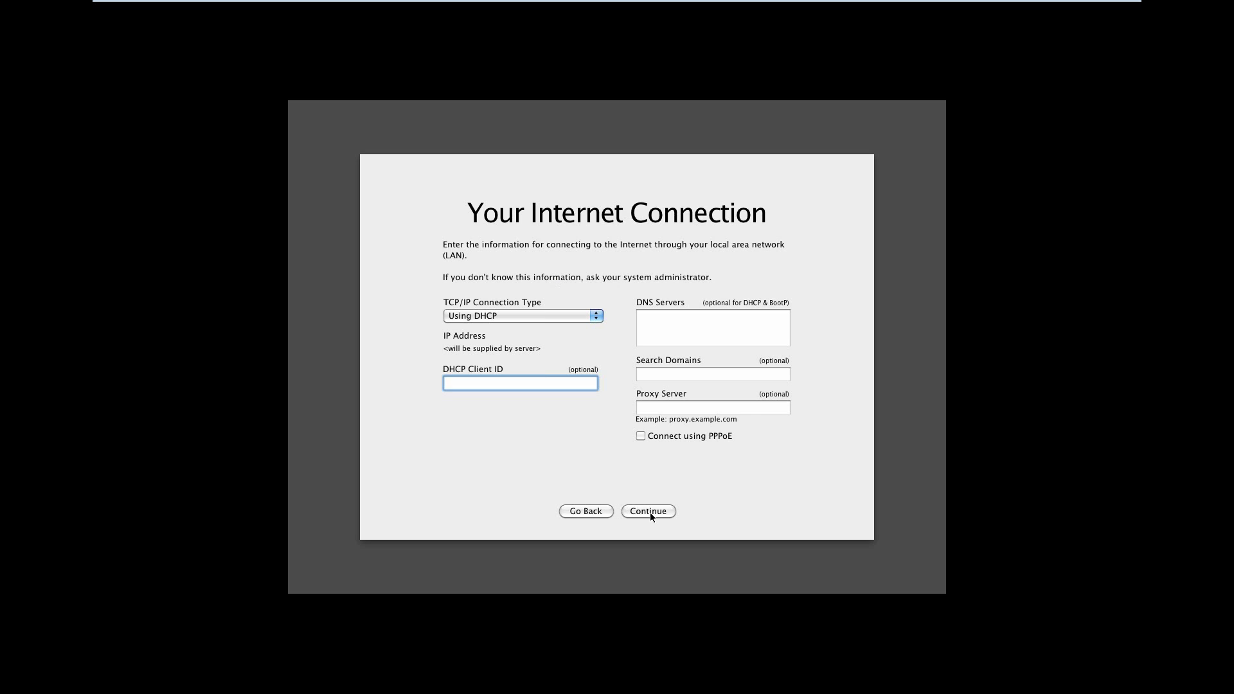
click(650, 512)
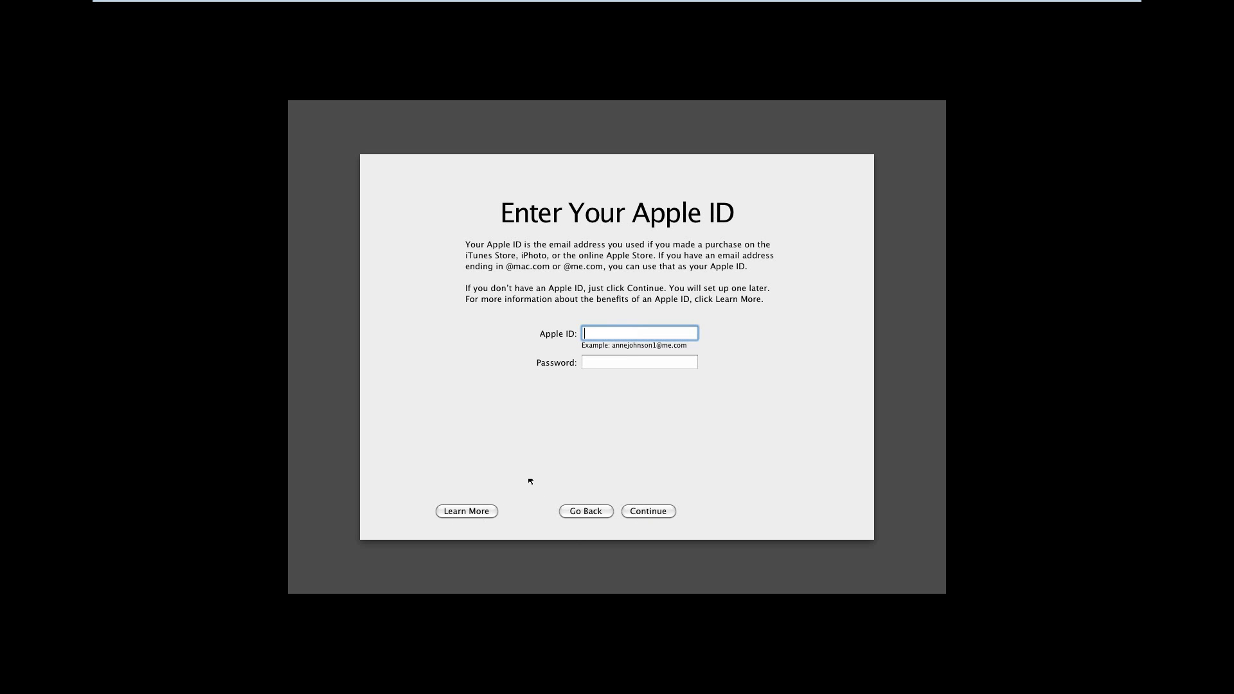
Skip the Apple ID and leave the registration form blank
click(653, 510)
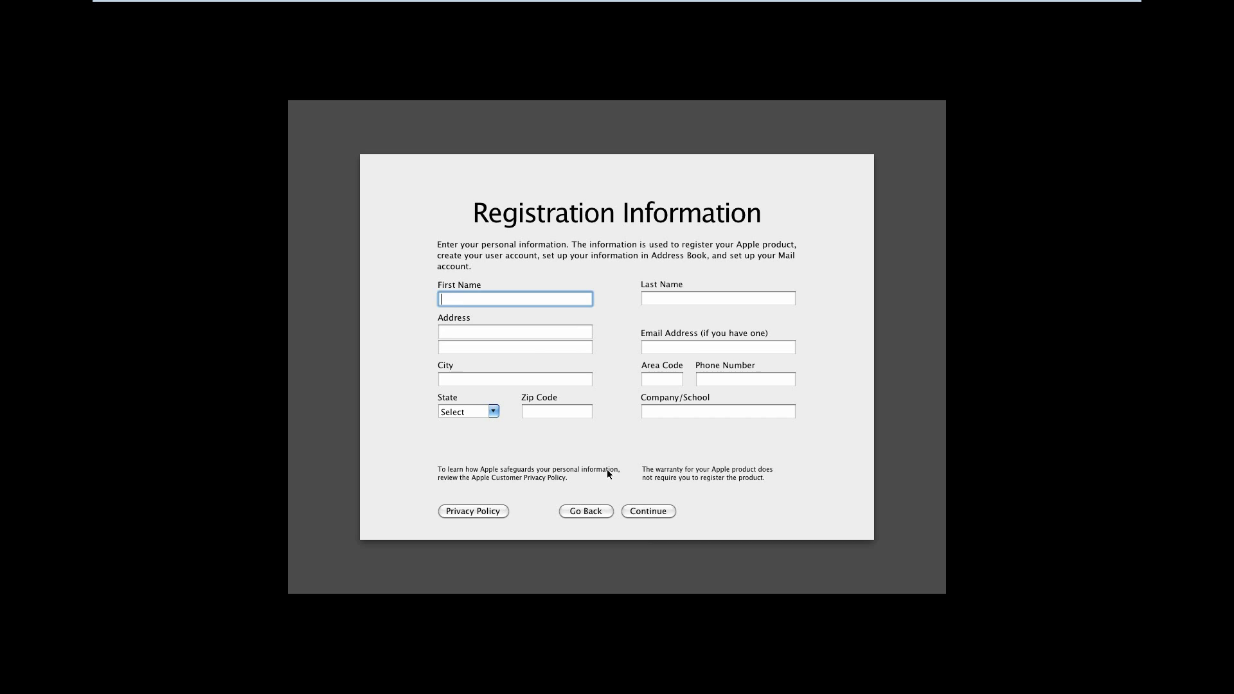
click(645, 514)
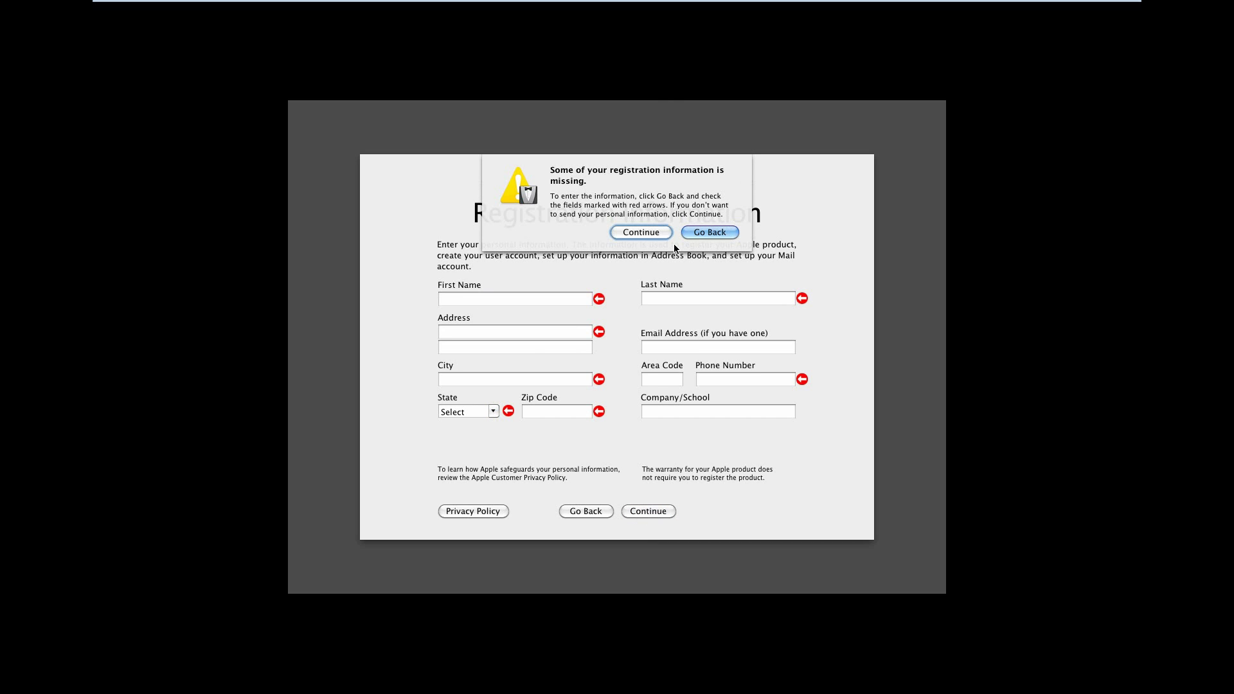
click(641, 232)
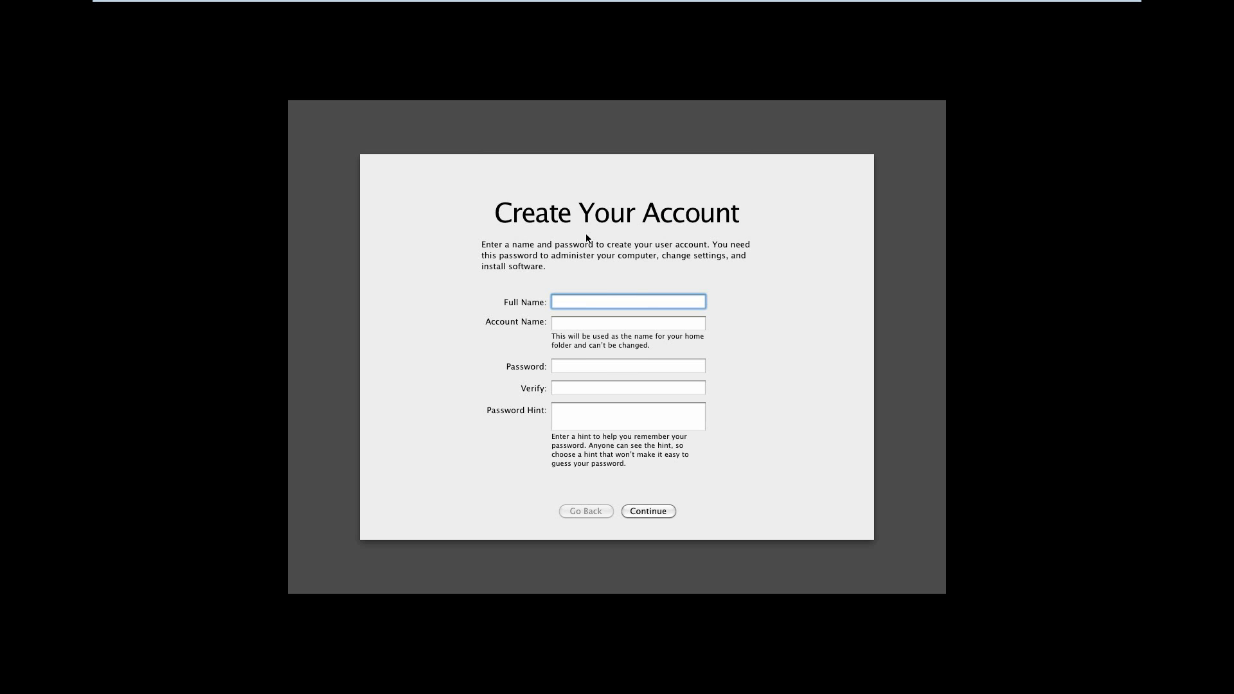
text(A)
Create the EverythingEpan account with no password and no hint, accepting the no-password warning
key(BackSpace)
text(Everyt)
text(hingEpan)
key(Tab)
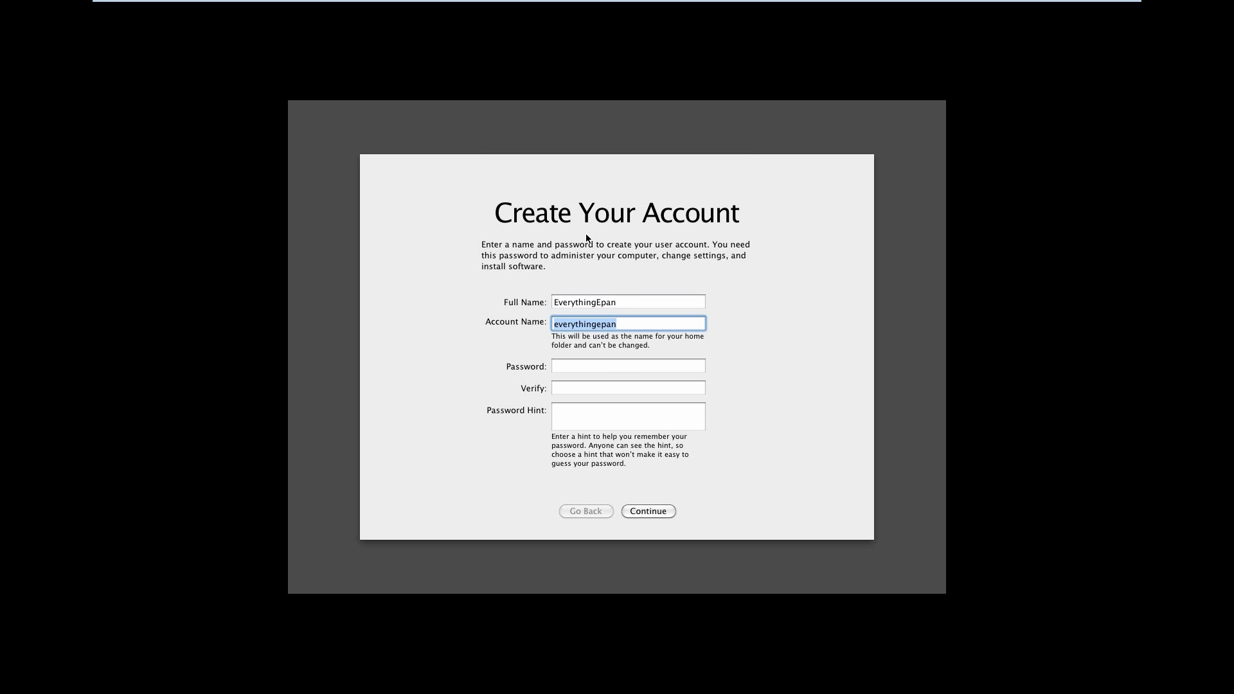
key(Tab)
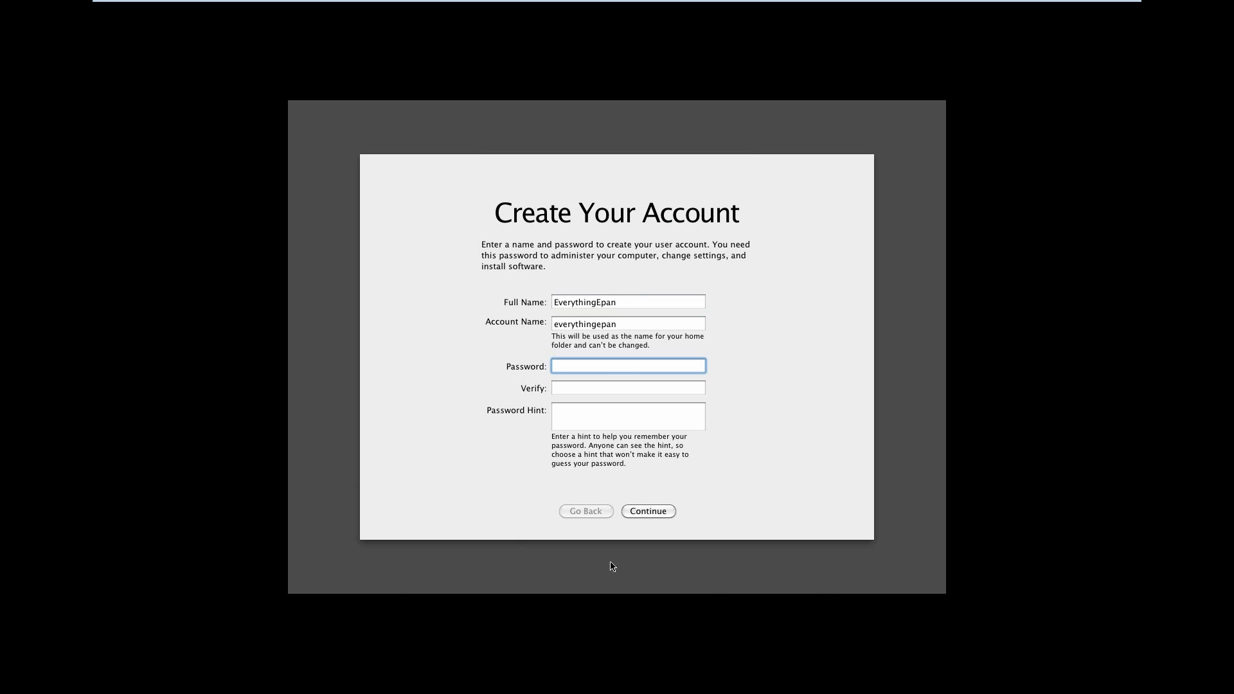
click(652, 514)
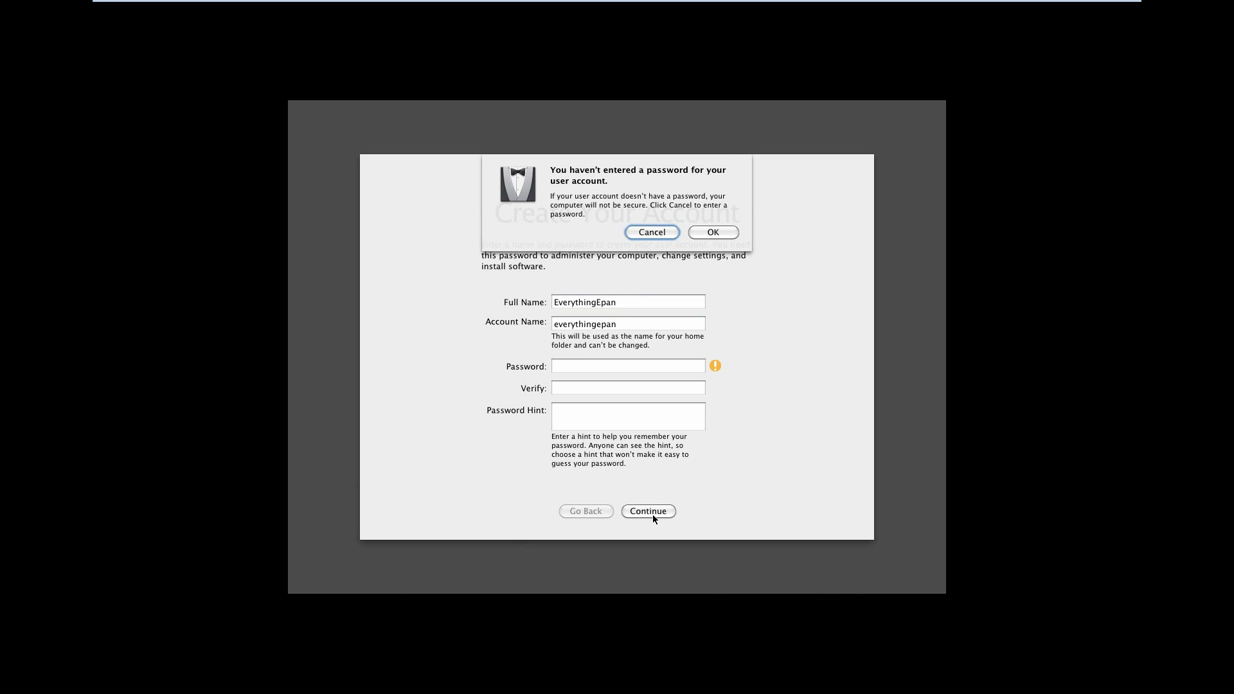
click(713, 232)
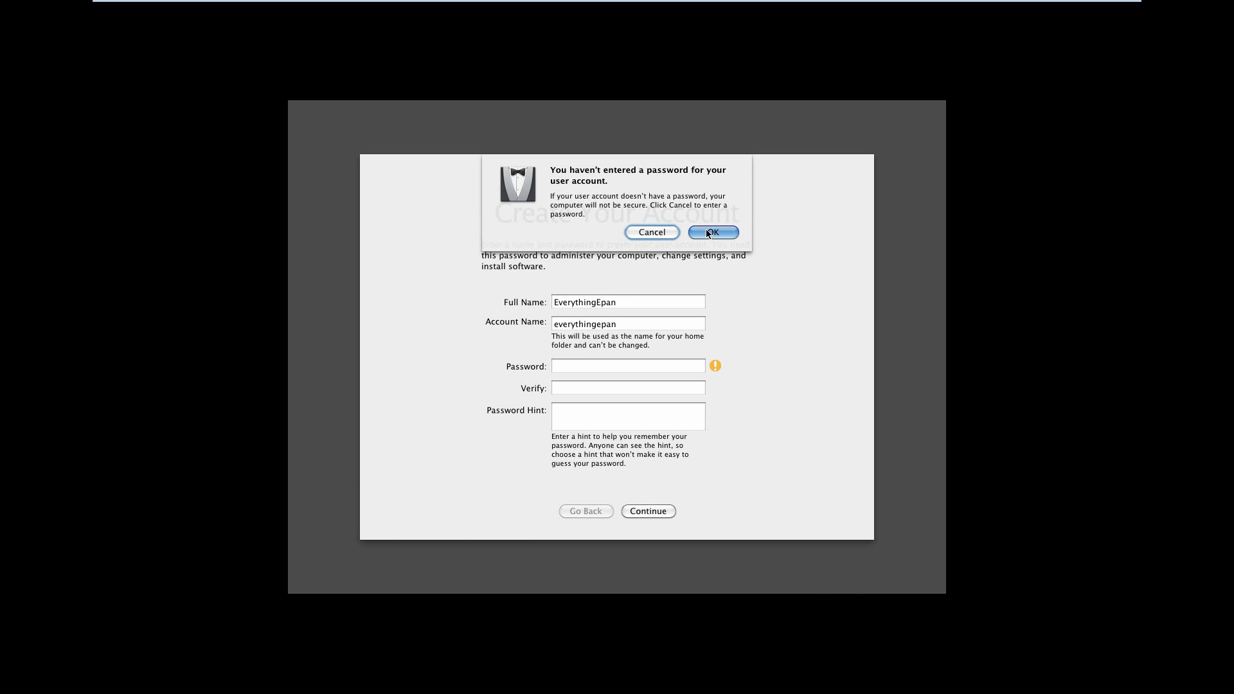
click(666, 510)
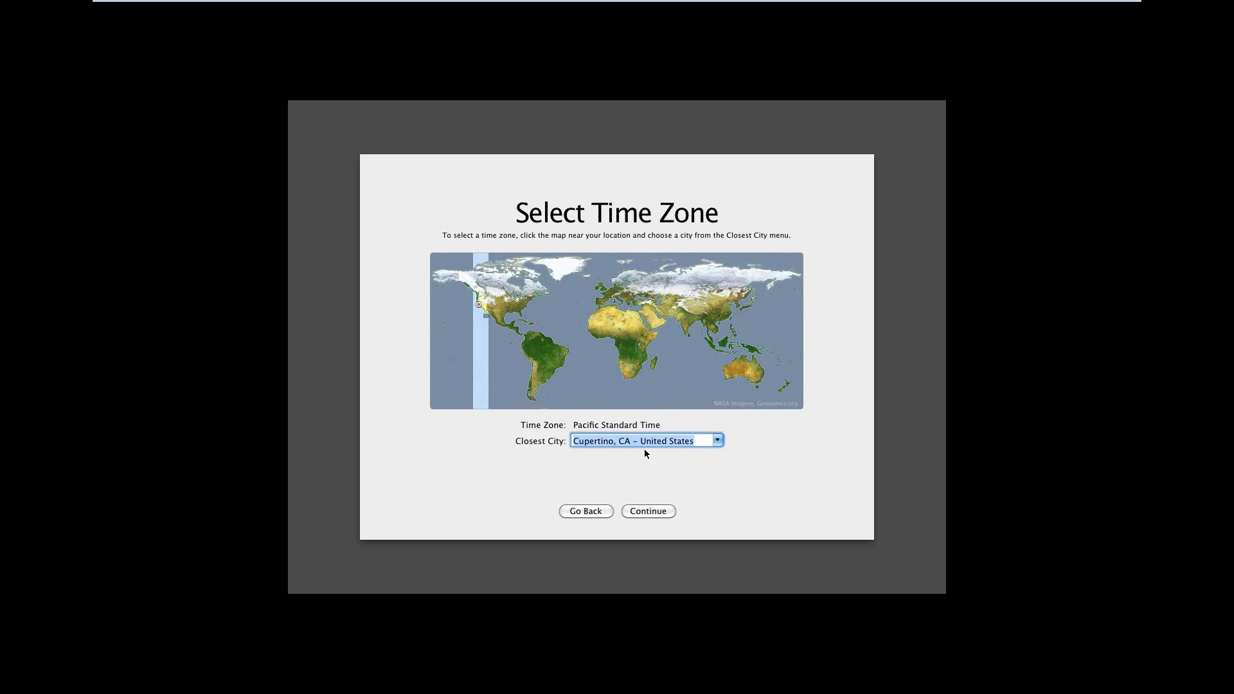
Pick Central Standard Time on the map with Chicago, IL as the closest city
click(681, 441)
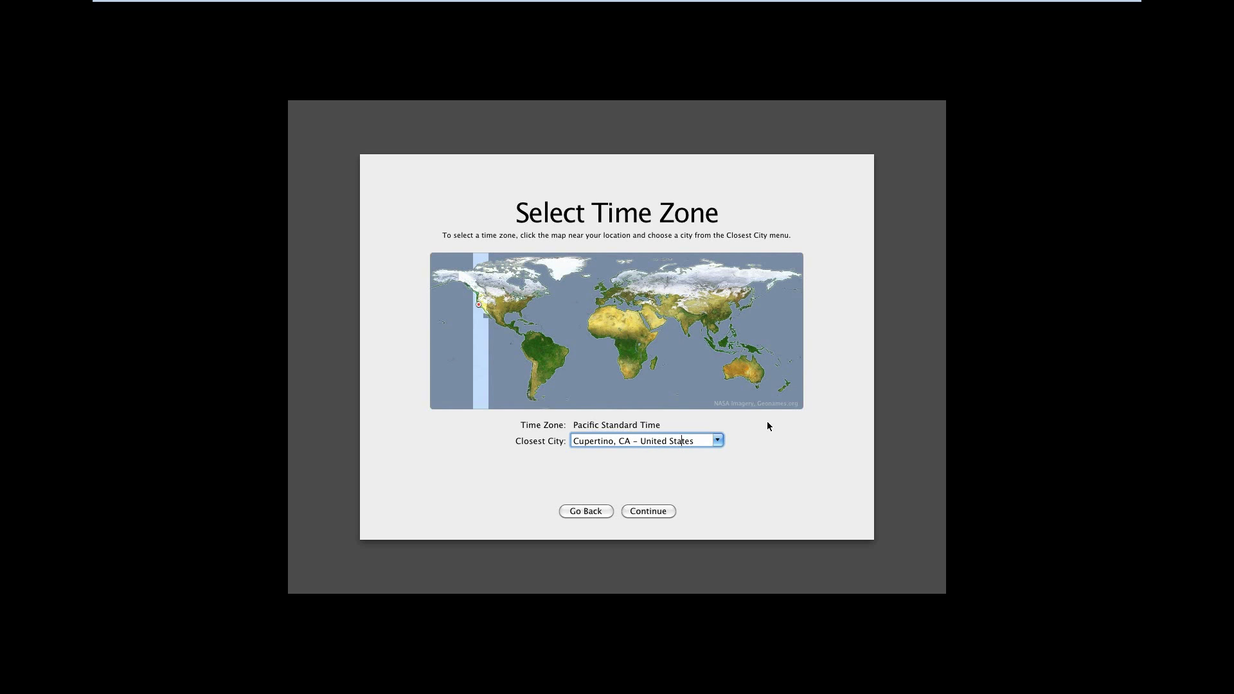
click(716, 442)
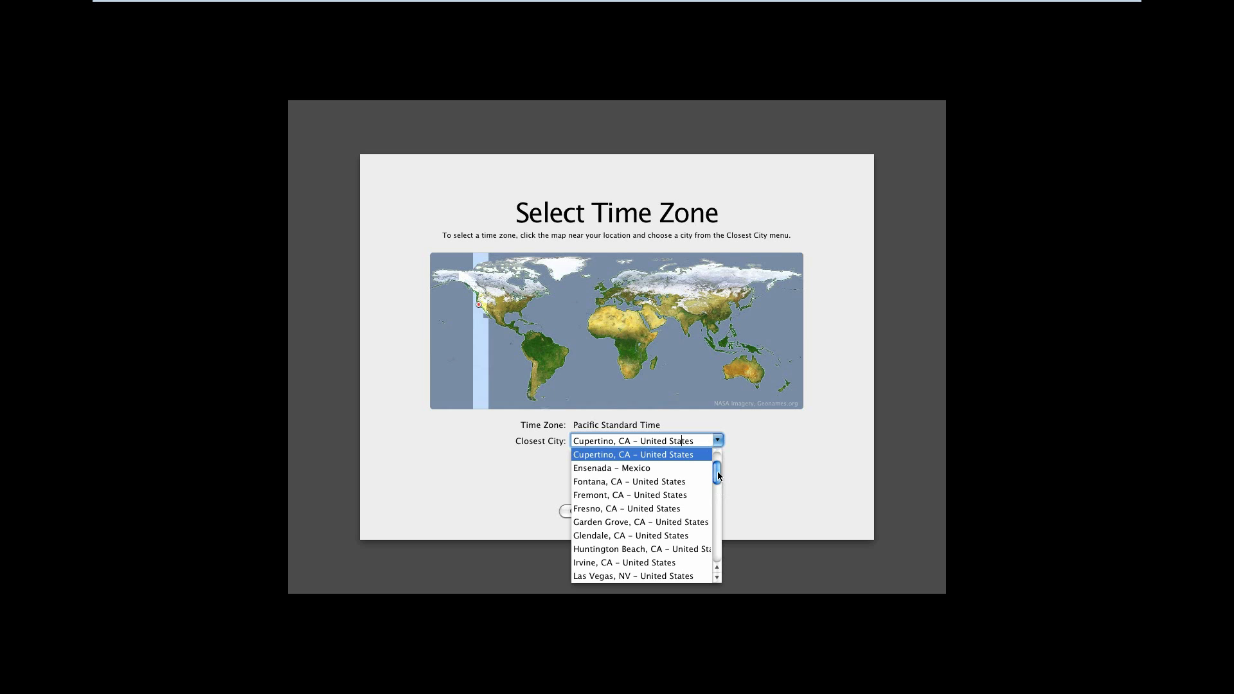
mouse_move(715, 472)
mouse_down()
mouse_move(715, 462)
mouse_move(718, 563)
mouse_move(715, 453)
mouse_up()
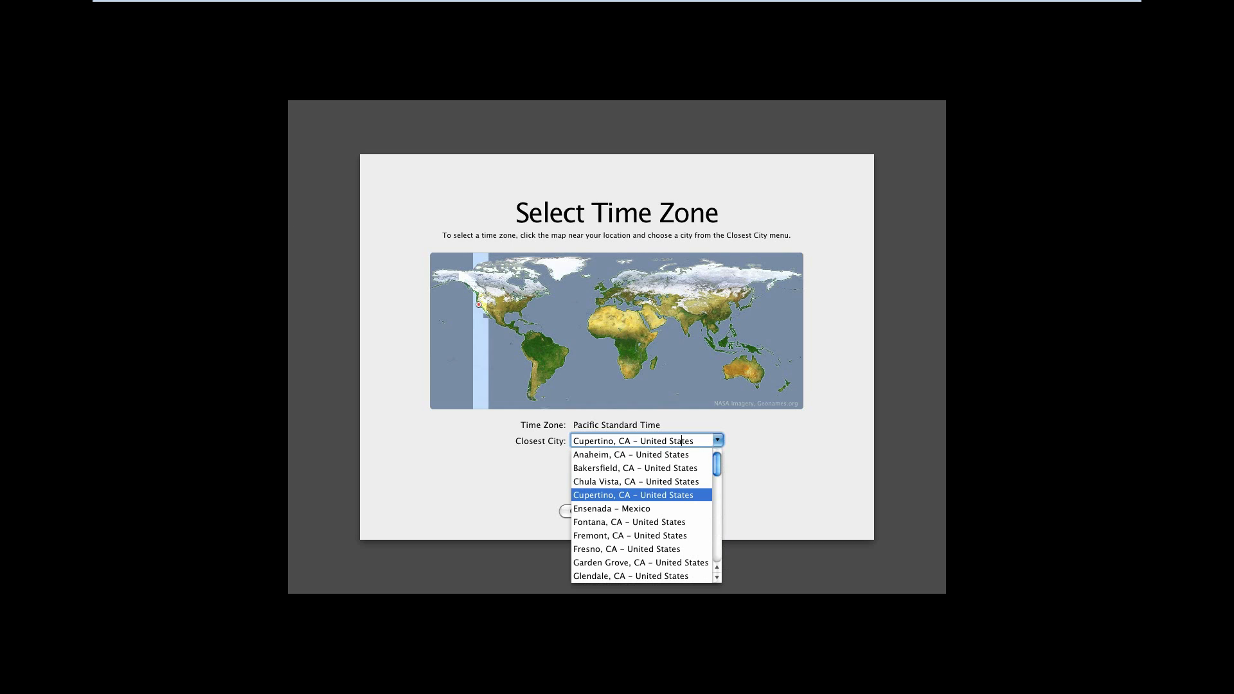
click(506, 303)
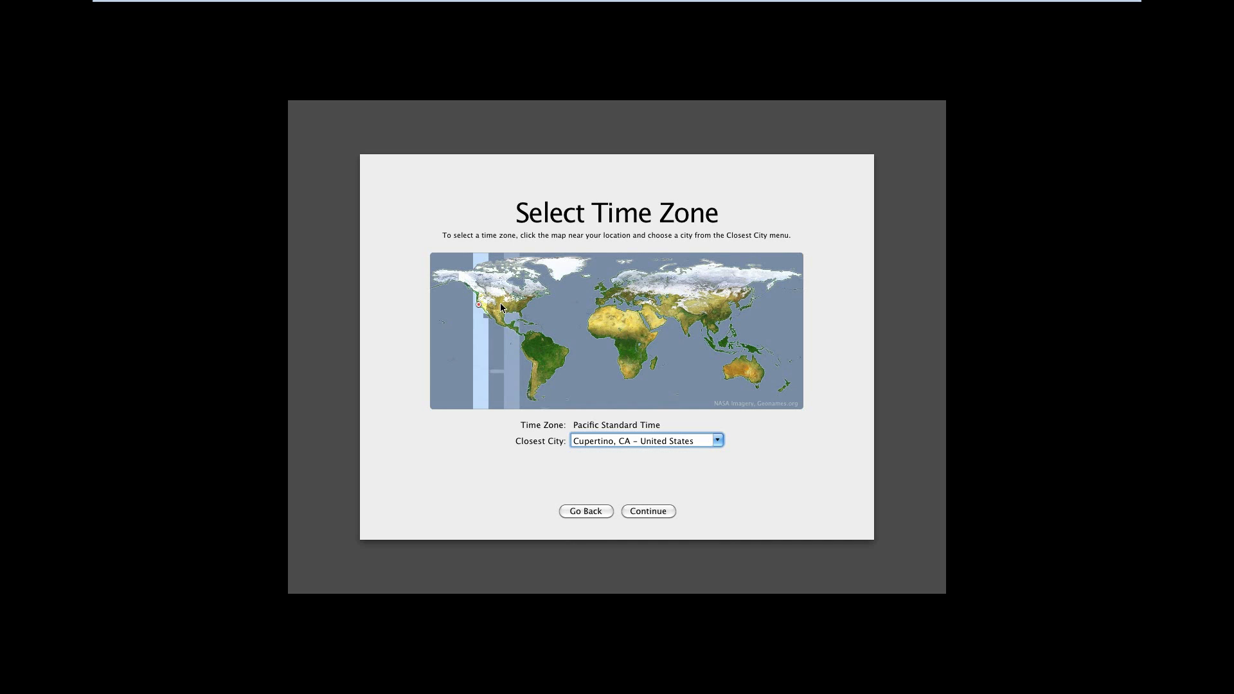
click(510, 300)
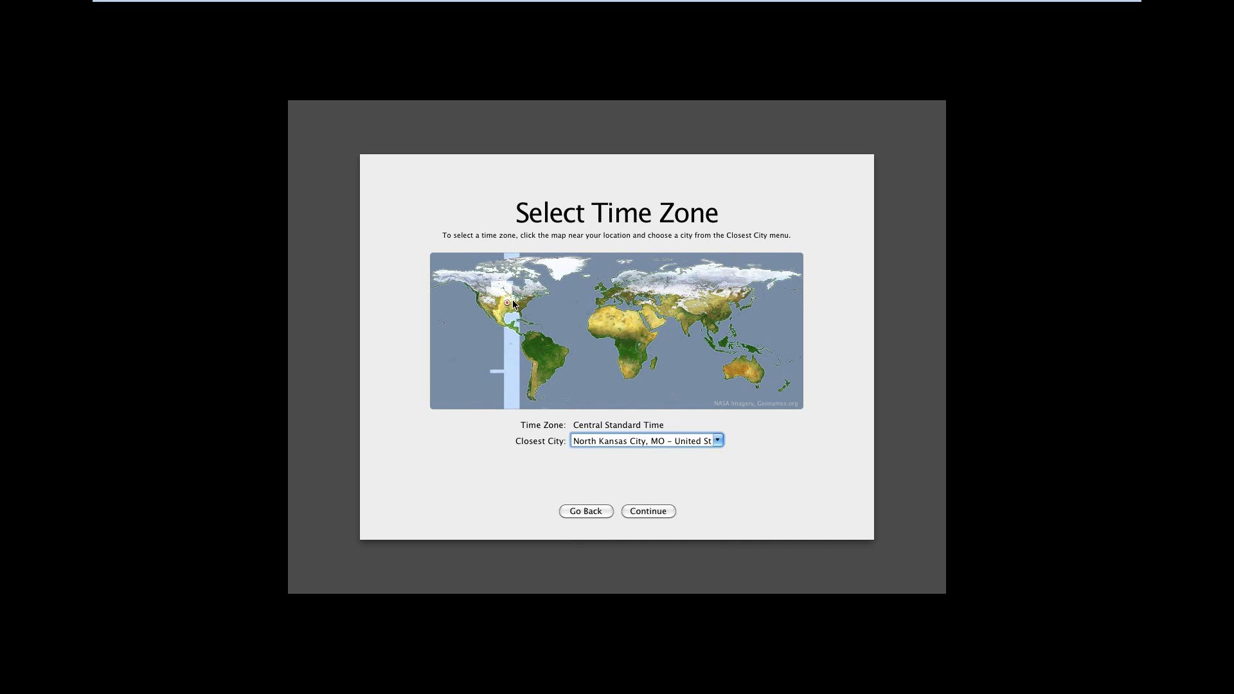
click(513, 303)
click(648, 510)
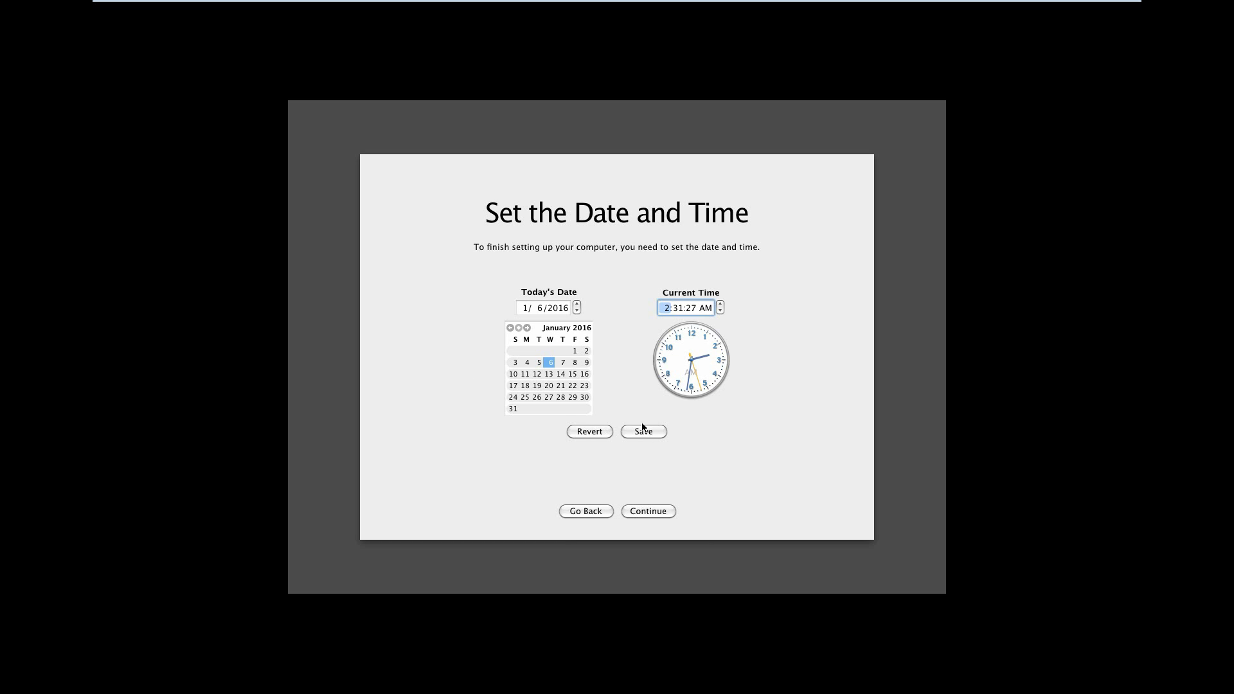
Save the 2:31 AM date and time and finish setup to reach the desktop
click(642, 431)
click(654, 510)
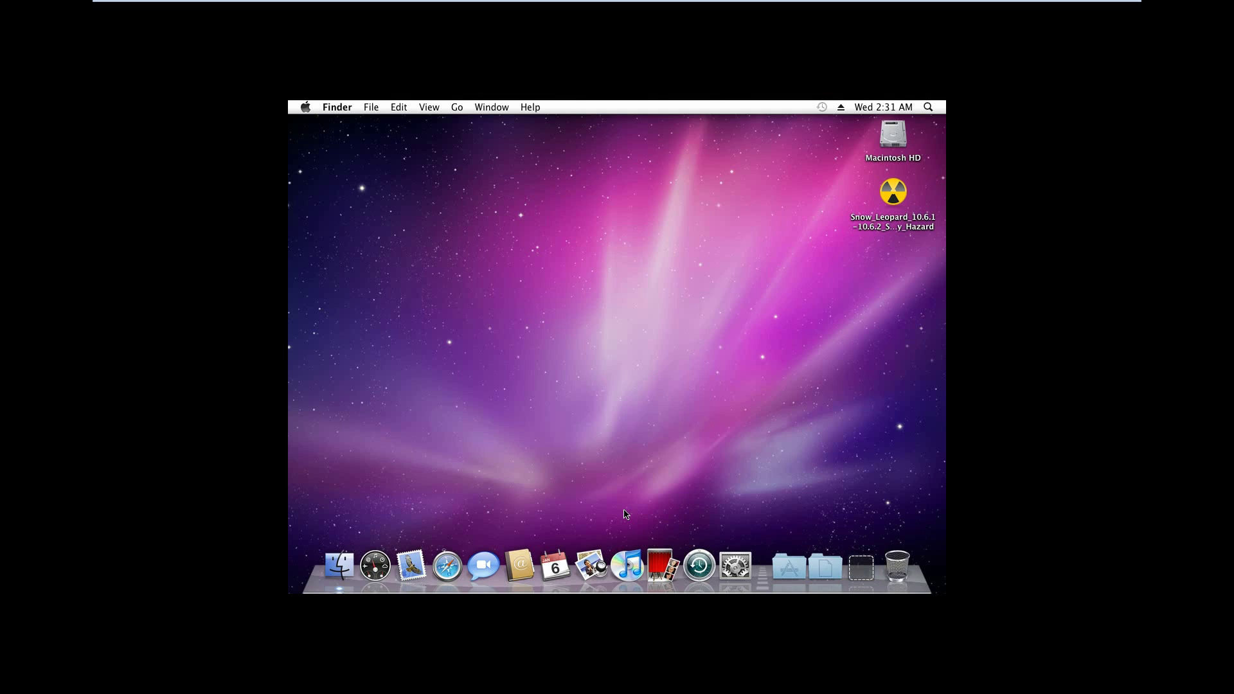
click(306, 107)
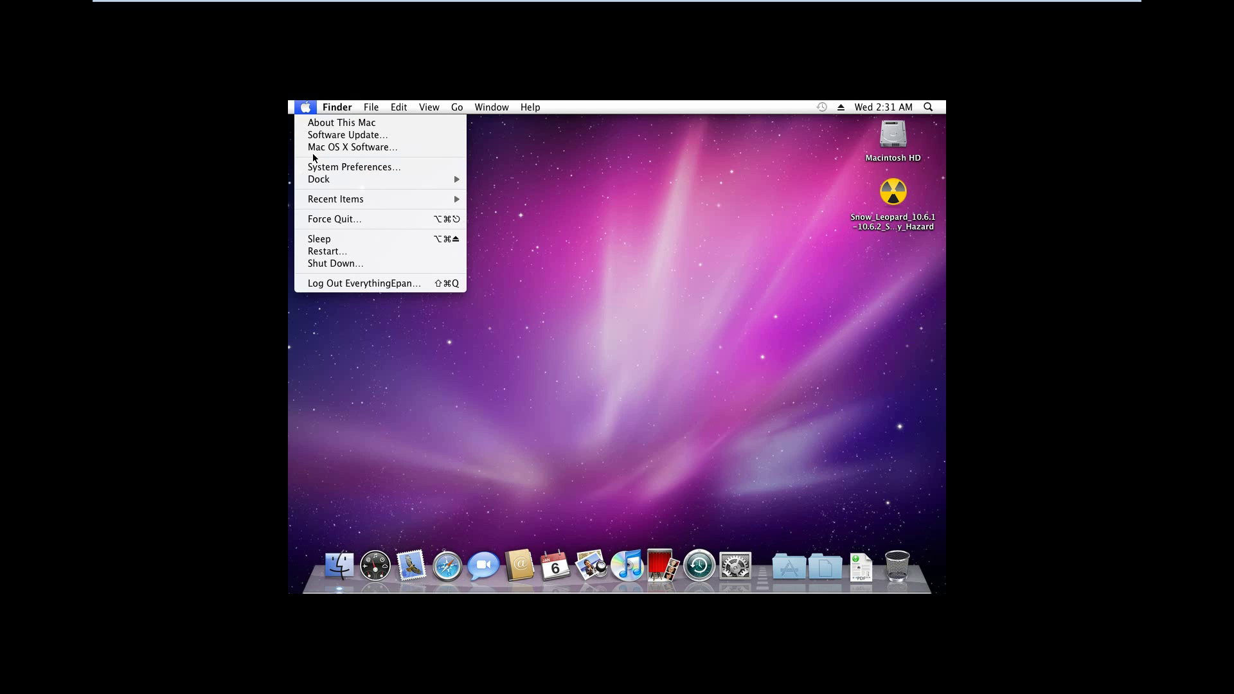
click(347, 135)
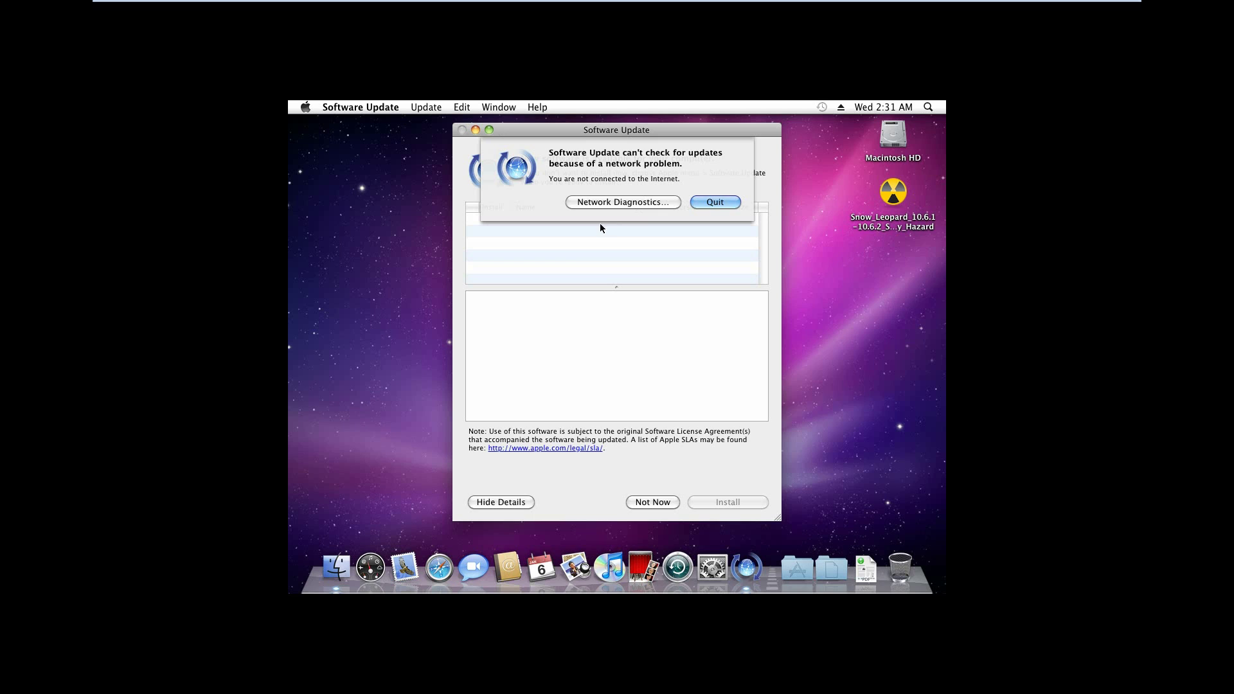
click(622, 202)
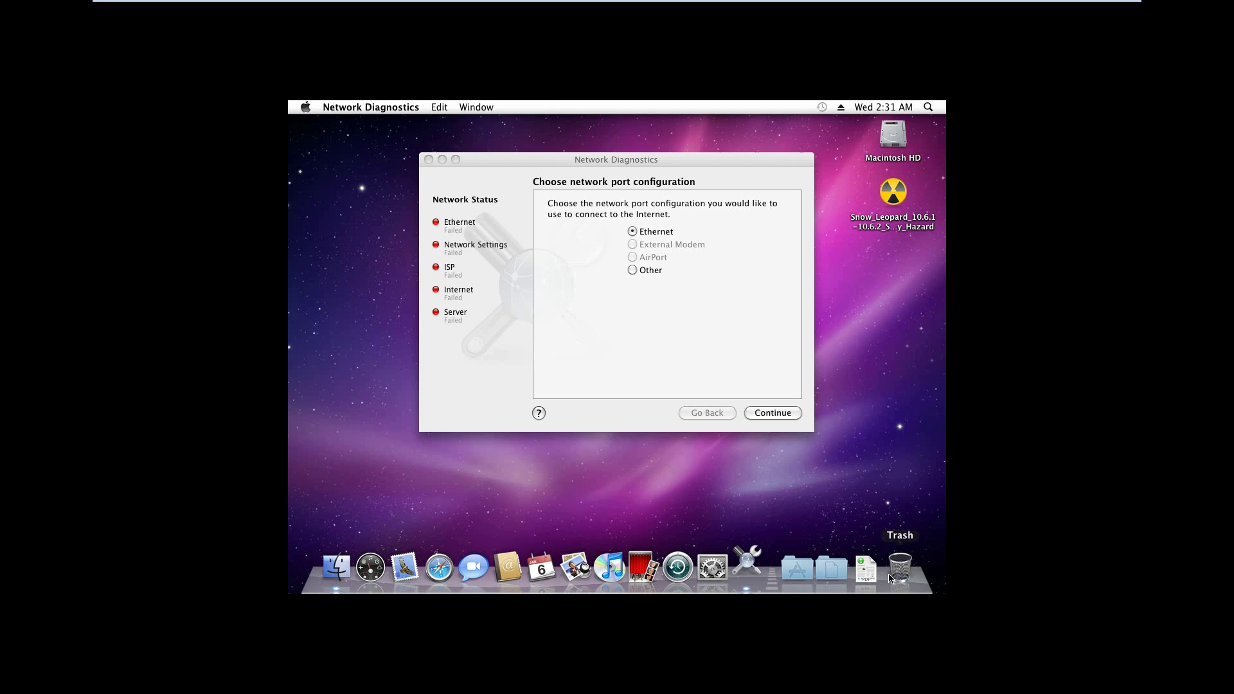
click(772, 413)
click(772, 412)
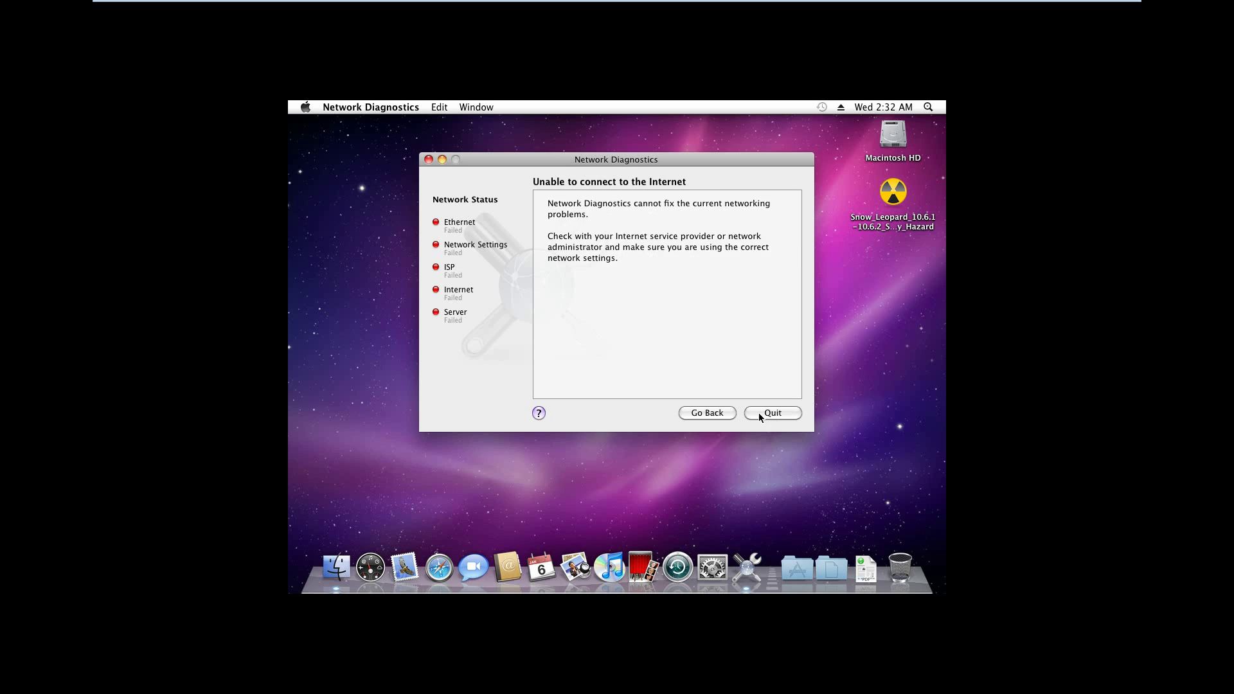
click(761, 413)
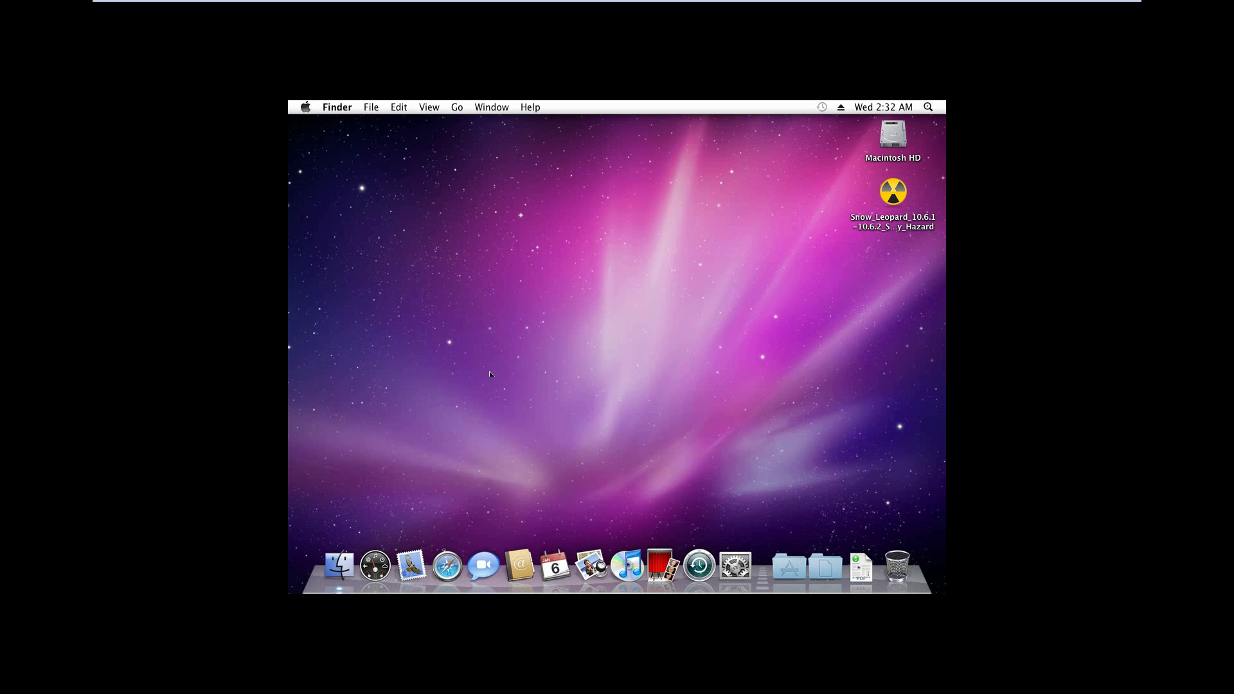